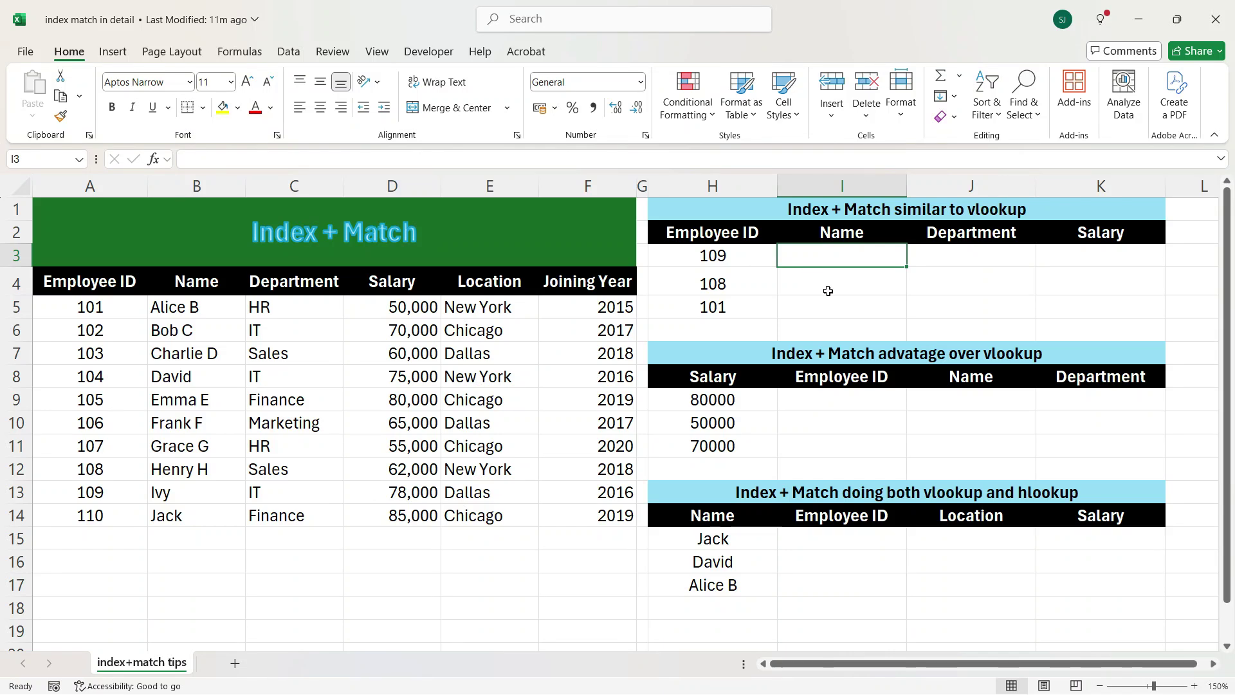
In I3, start the formula =INDEX(B:B,MATCH( so it returns from the Name column B.
type("=ind")
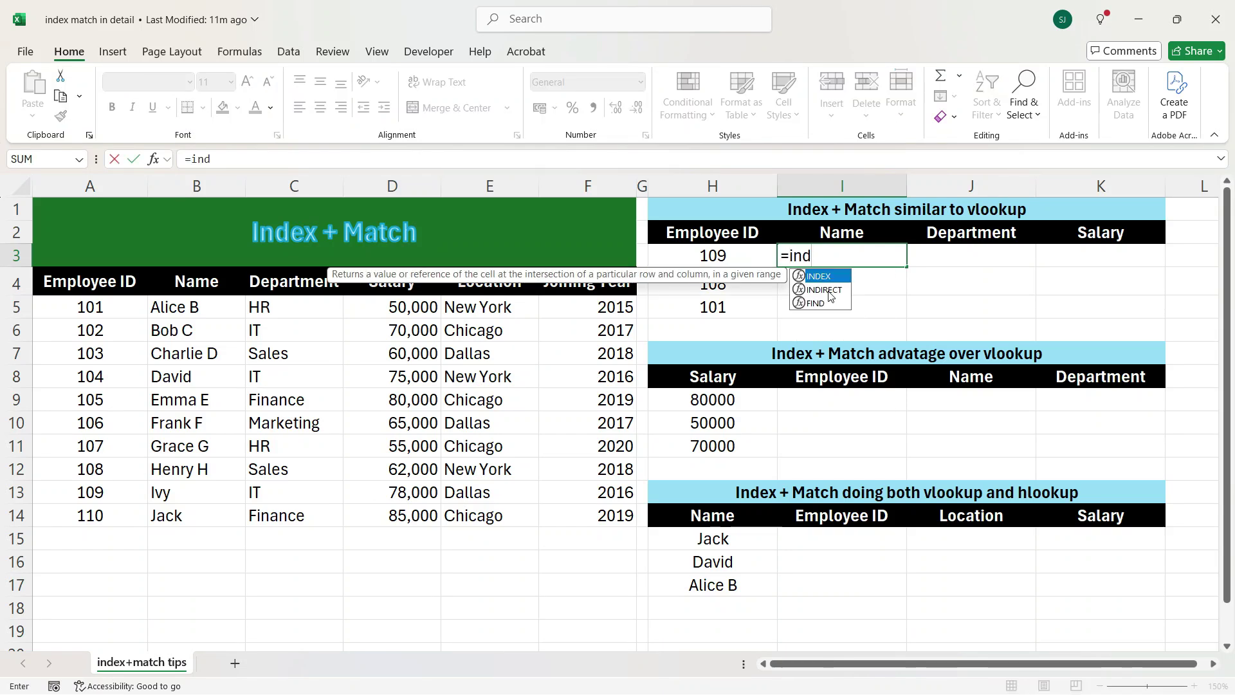
key("Tab")
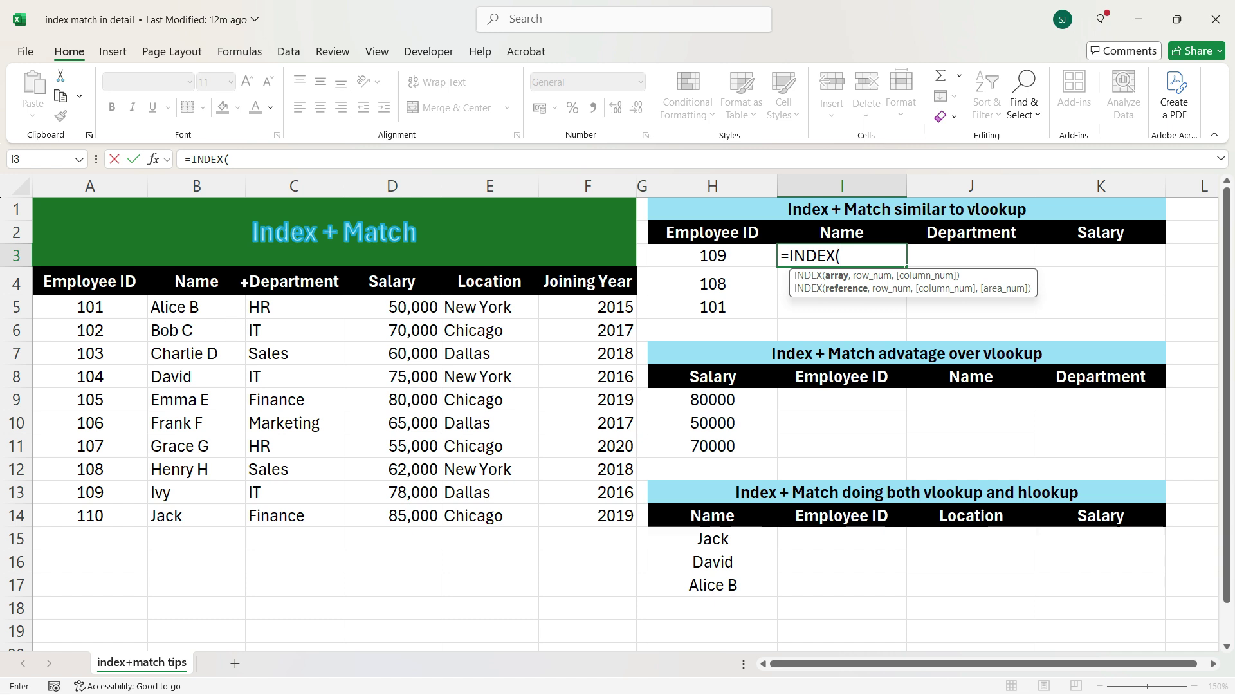
left_click(216, 186)
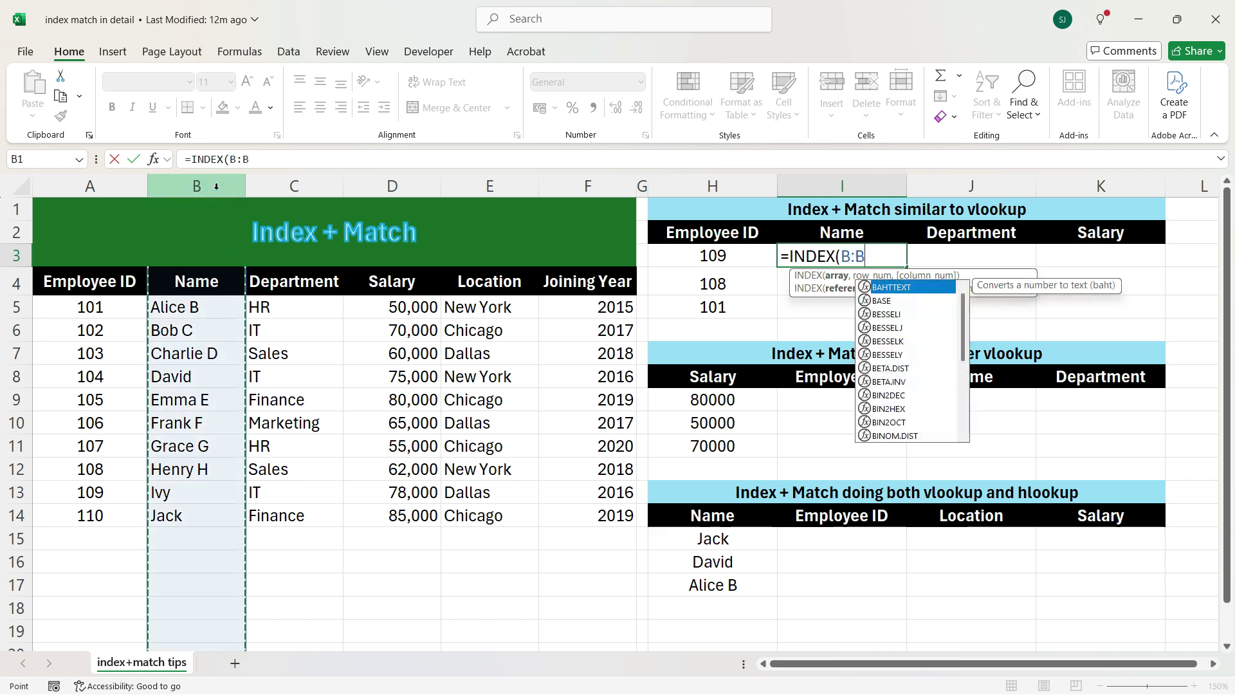
type(",")
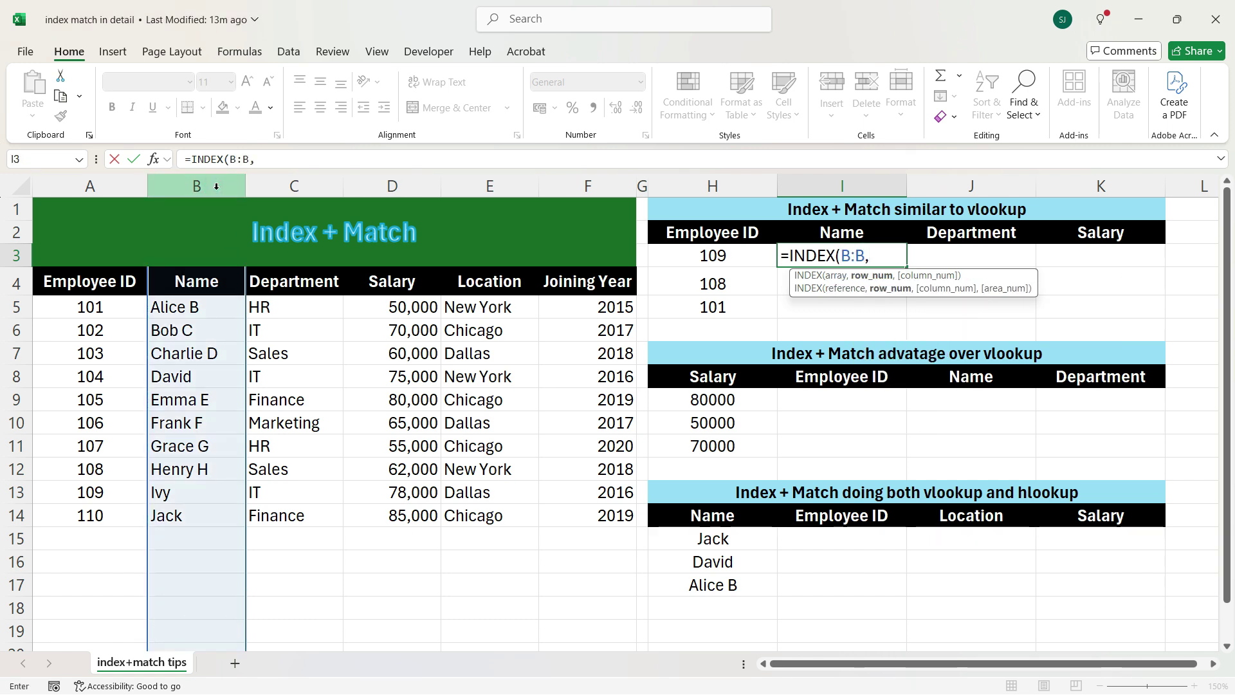
type("m")
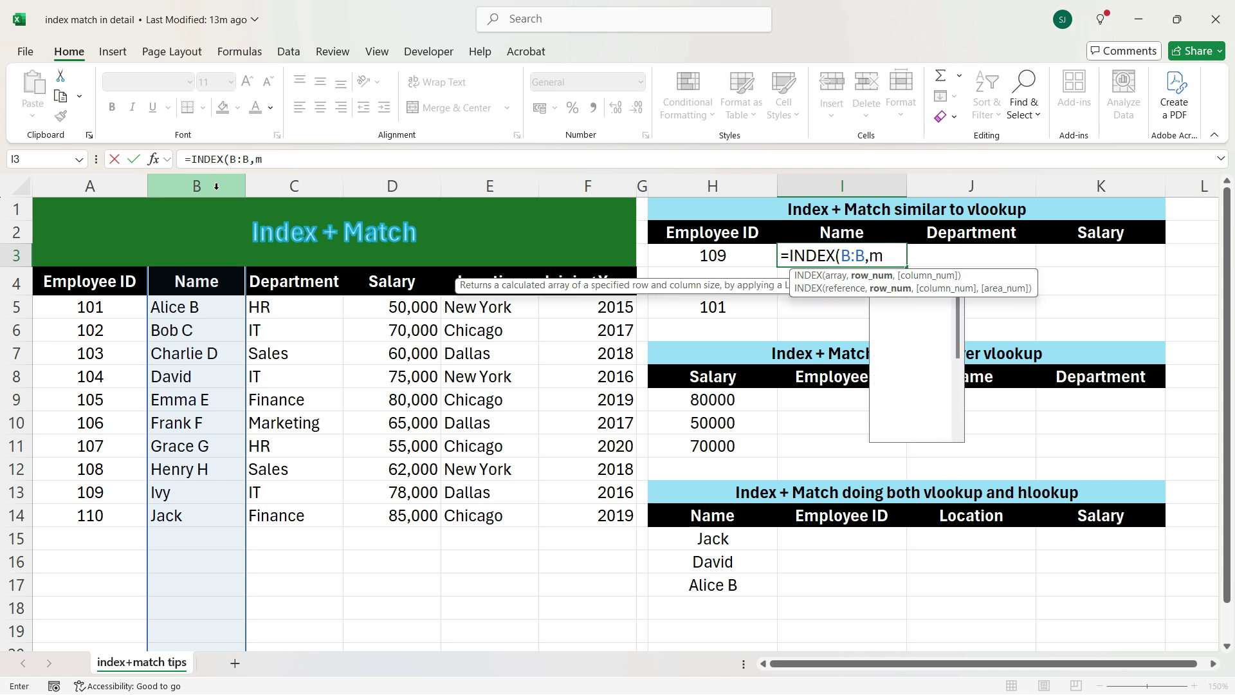
type("atch")
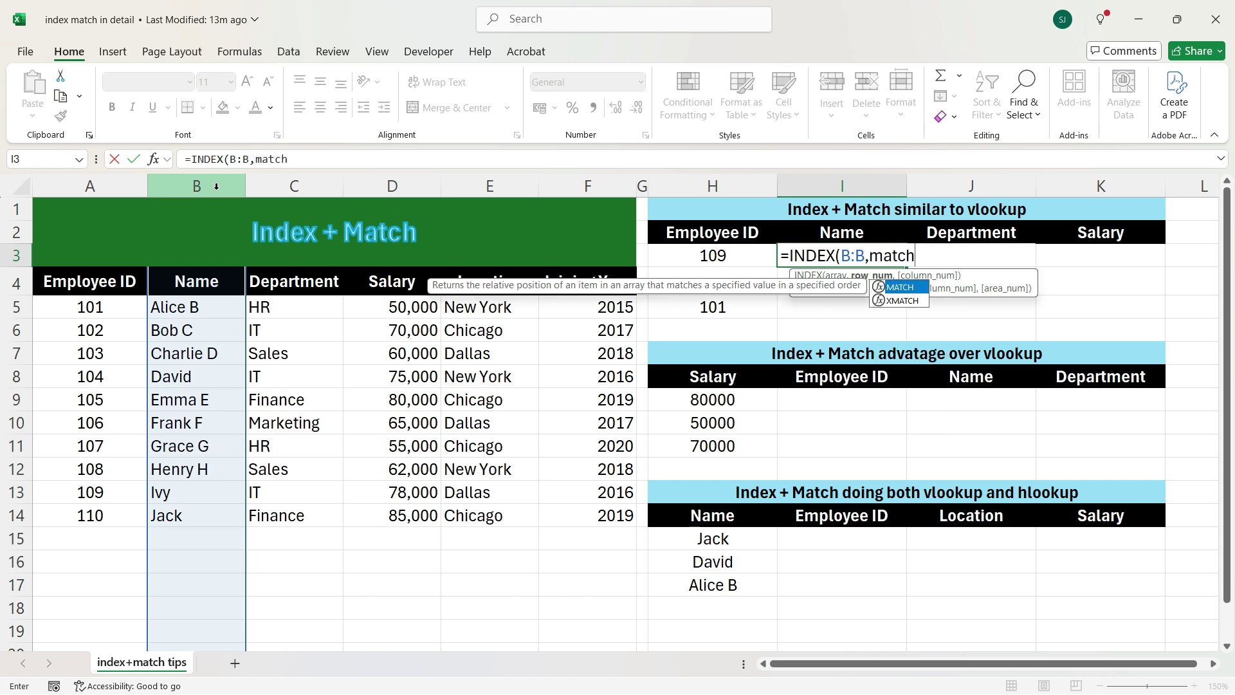
key("Tab")
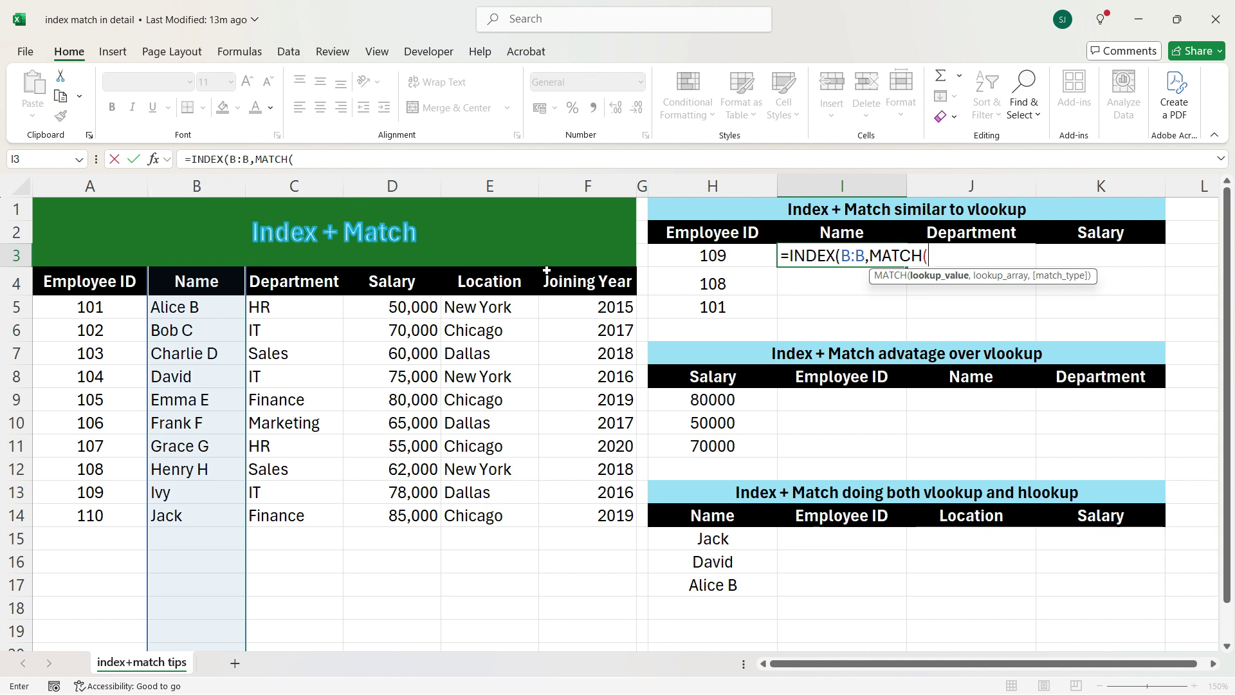
Complete I3 as =INDEX(B:B,MATCH($H3,$A:$A,0),1) so it returns Ivy for ID 109.
left_click(711, 257)
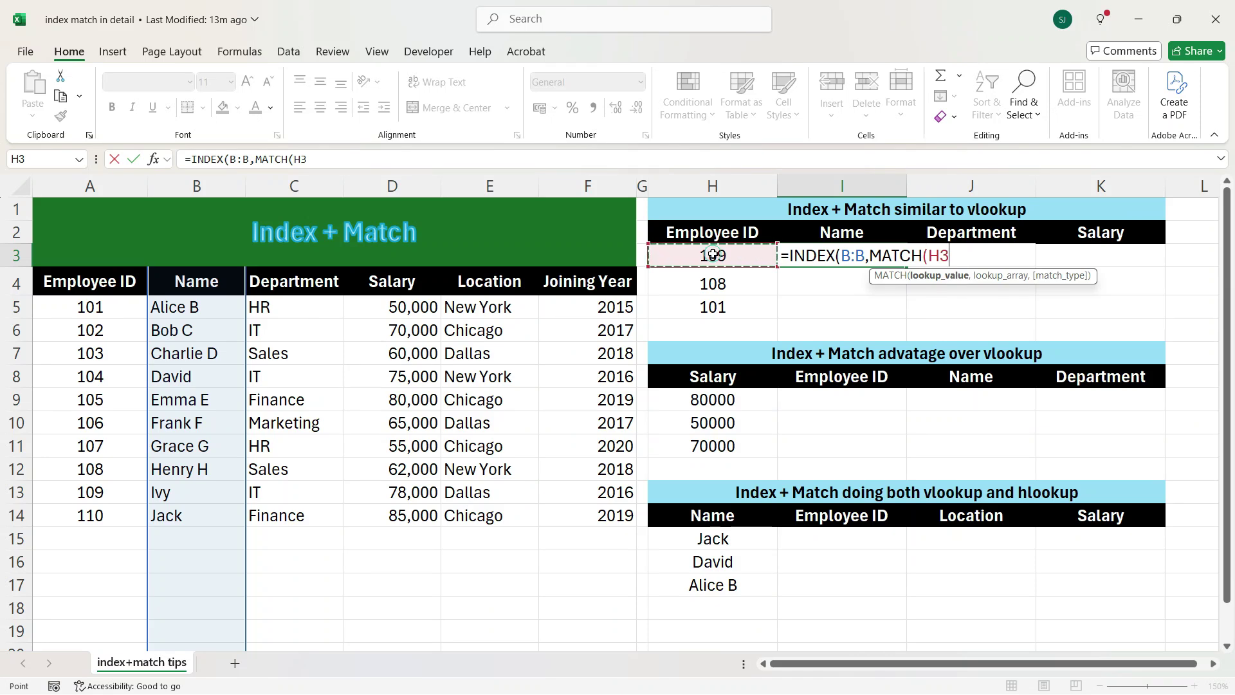
left_click(295, 158)
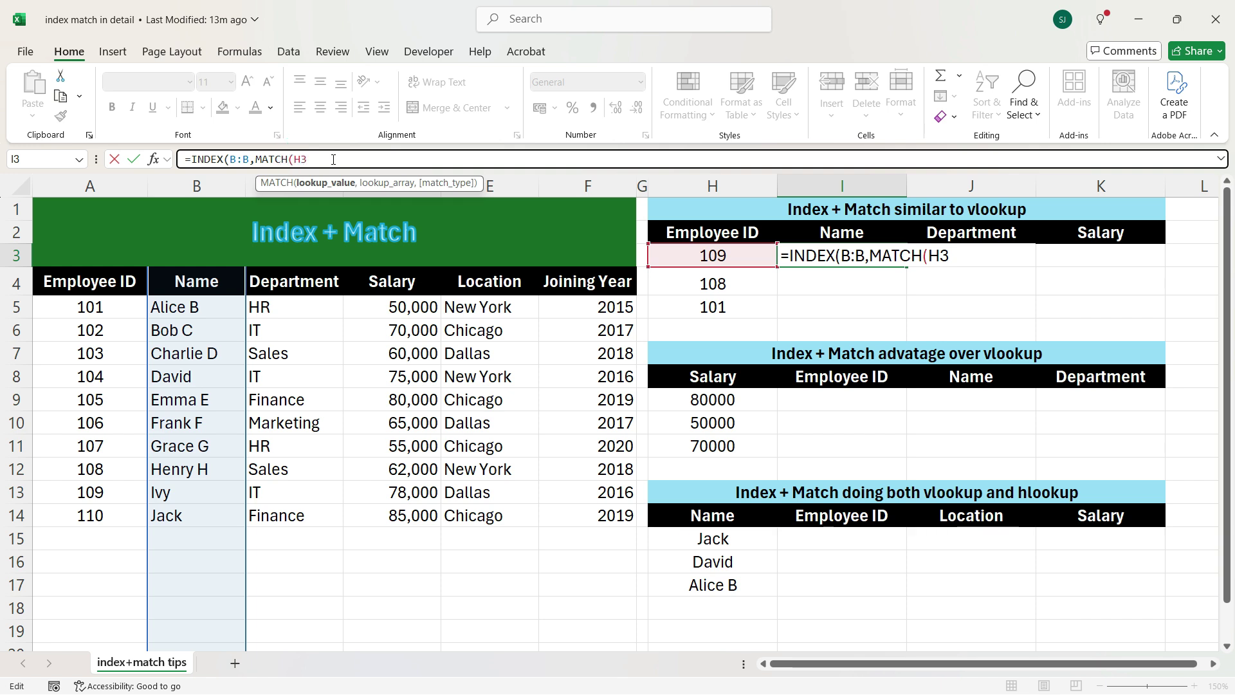
key("F4")
key("F4")
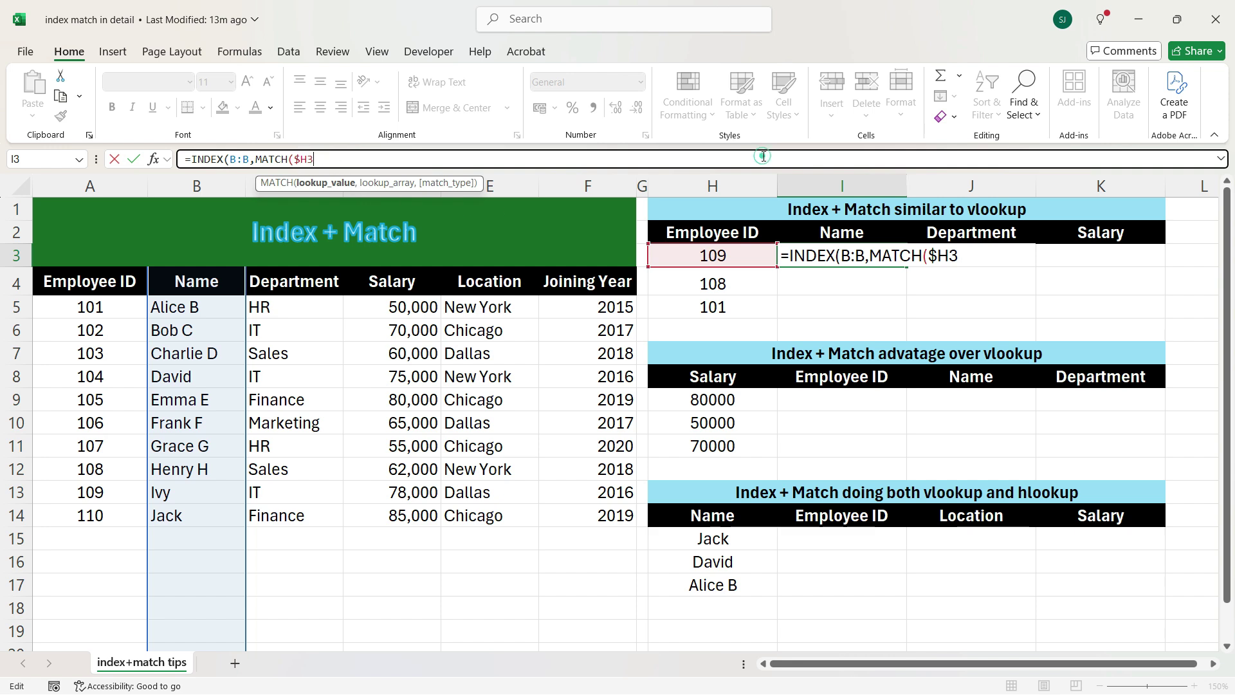
type(",")
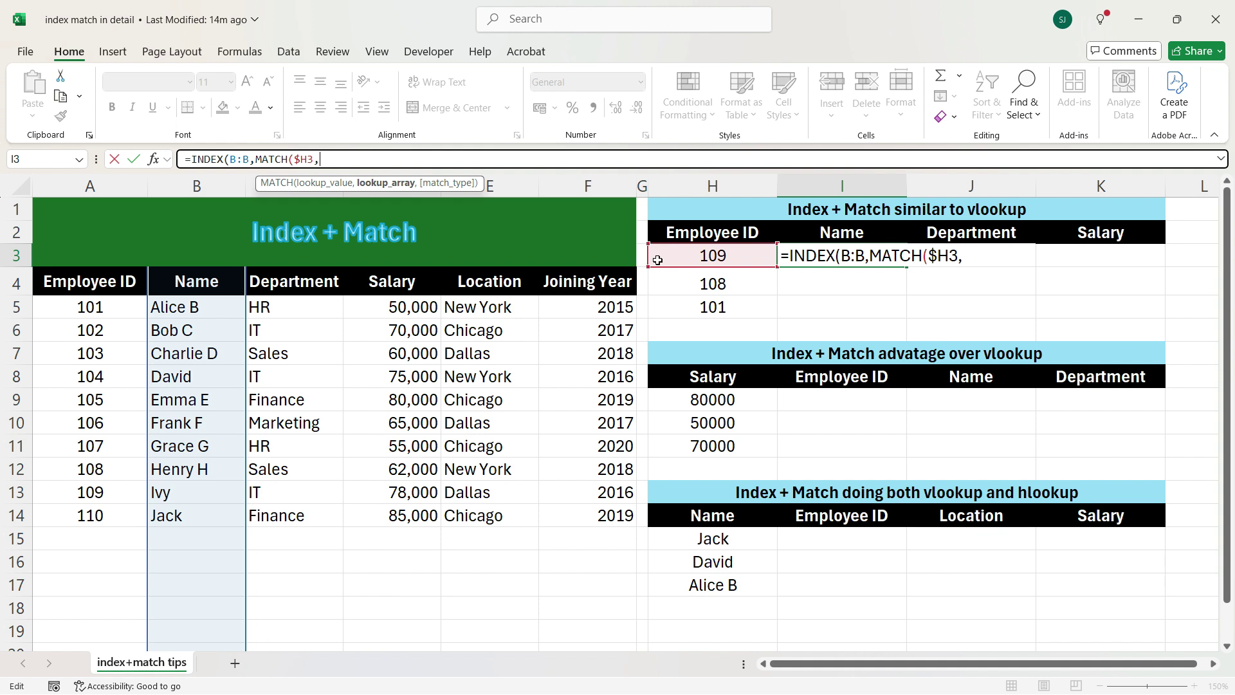
left_click(83, 185)
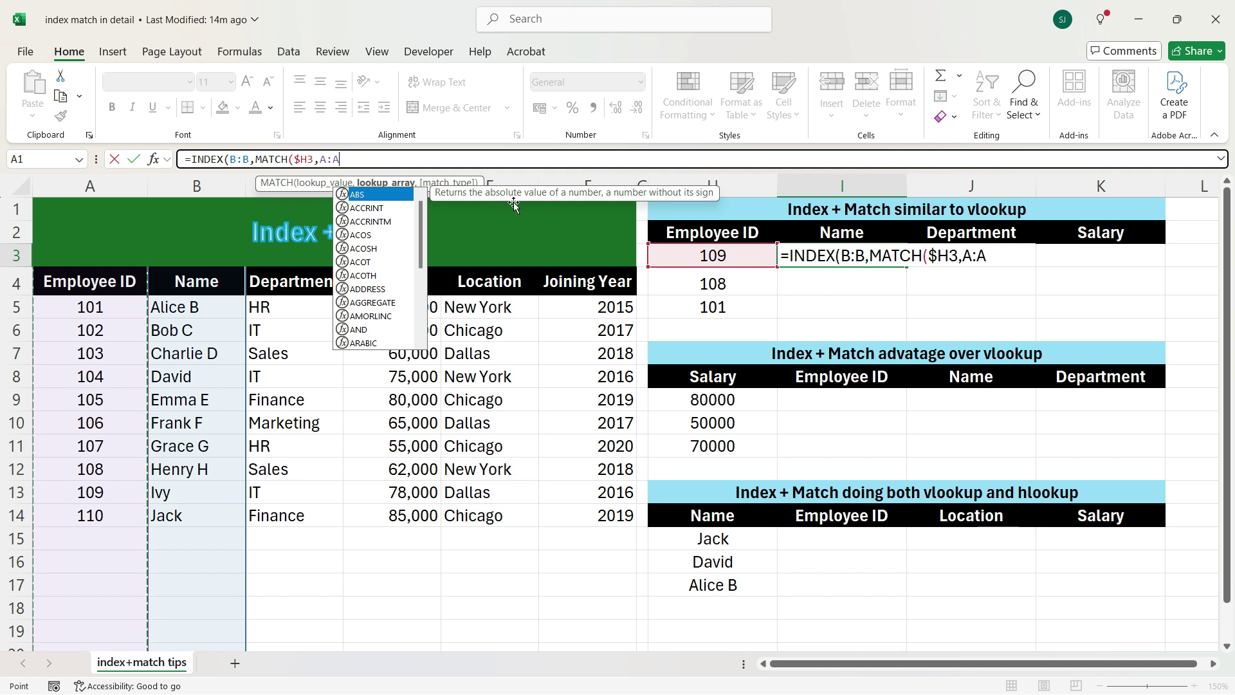
key("F4")
type(",")
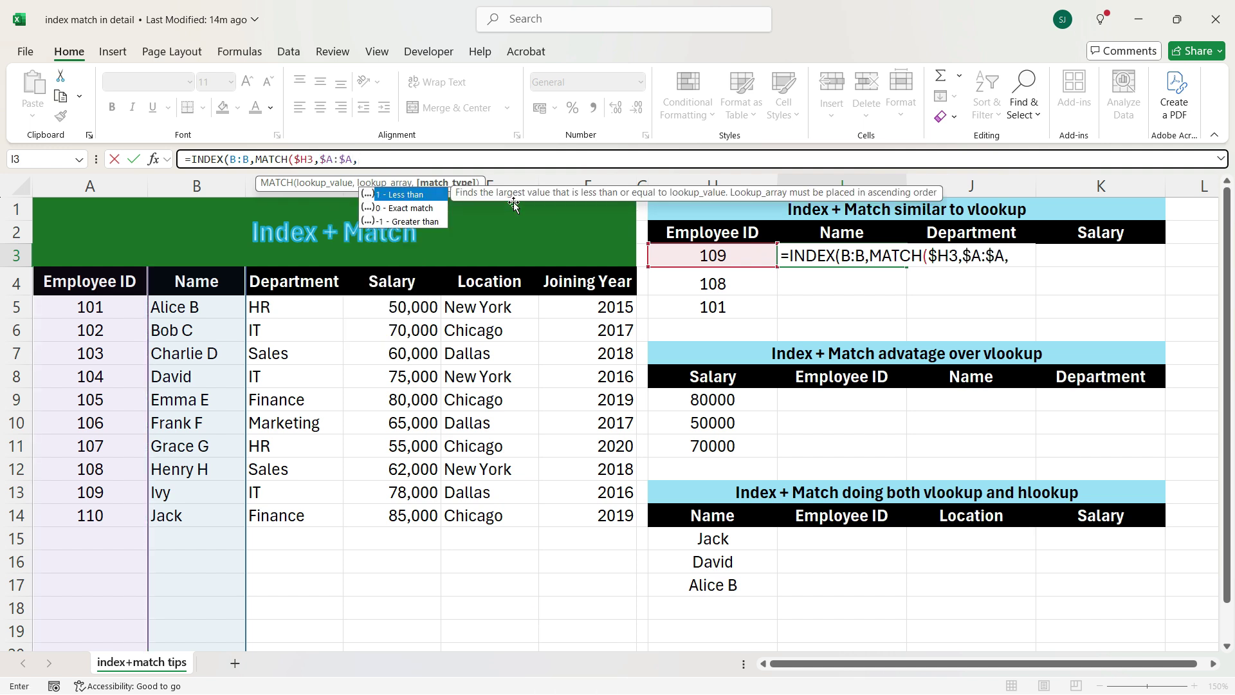
type("0),")
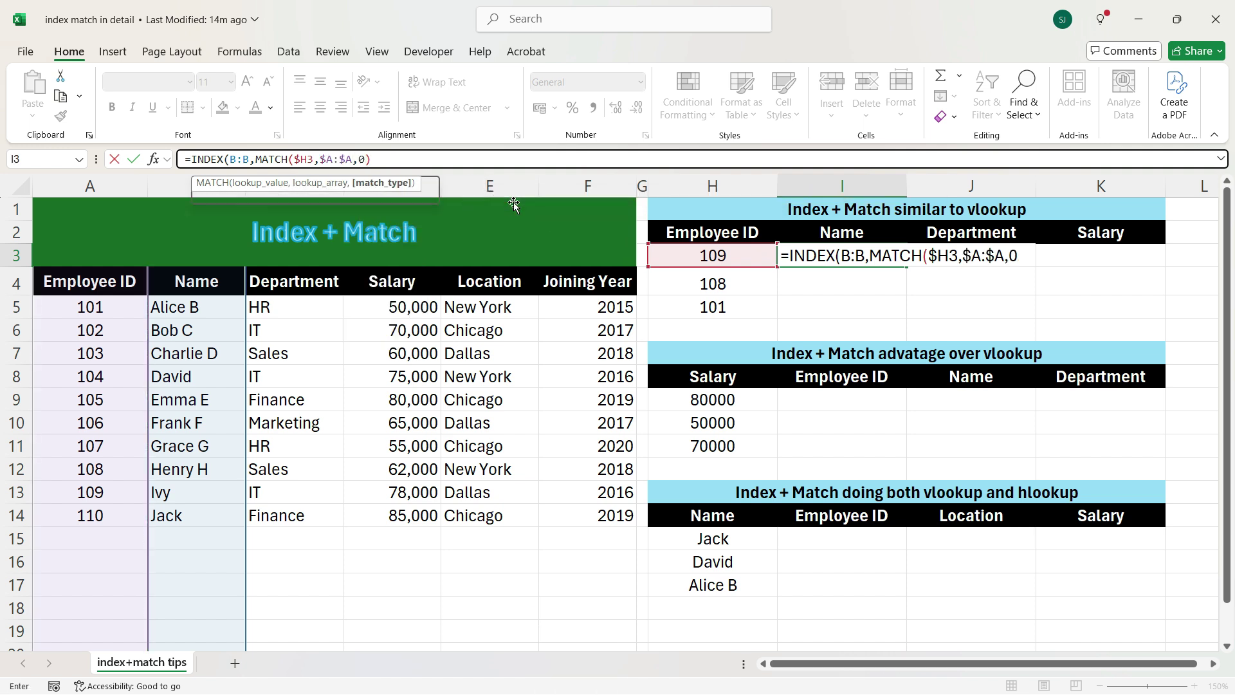
type("1)")
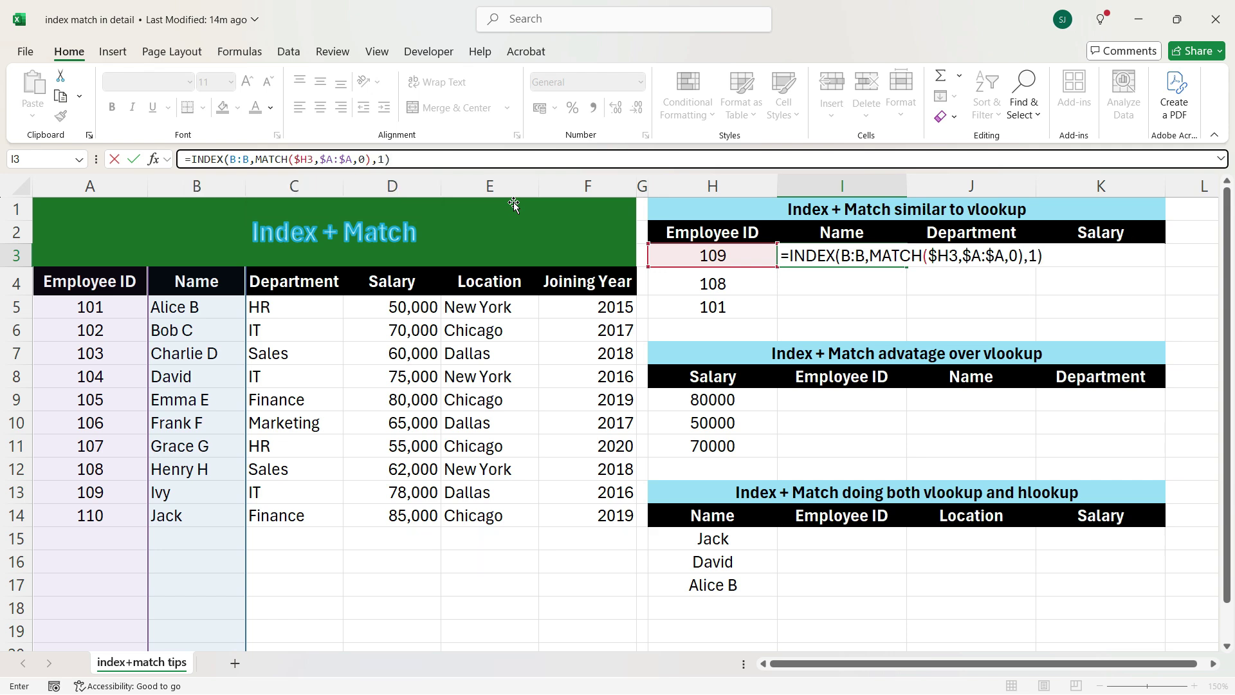
key("ctrl+Return")
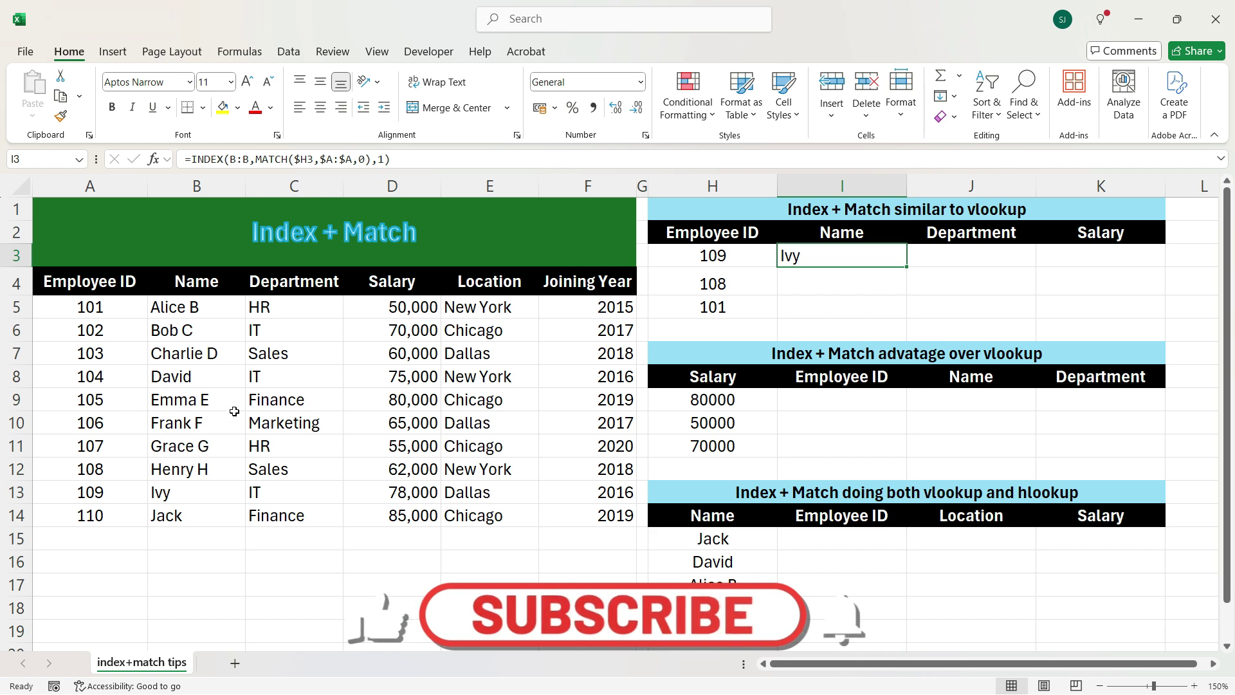
Fill the I3 formula across to K3 and down to row 5 for IDs 109, 108 and 101.
left_click_drag(96, 493, 162, 489)
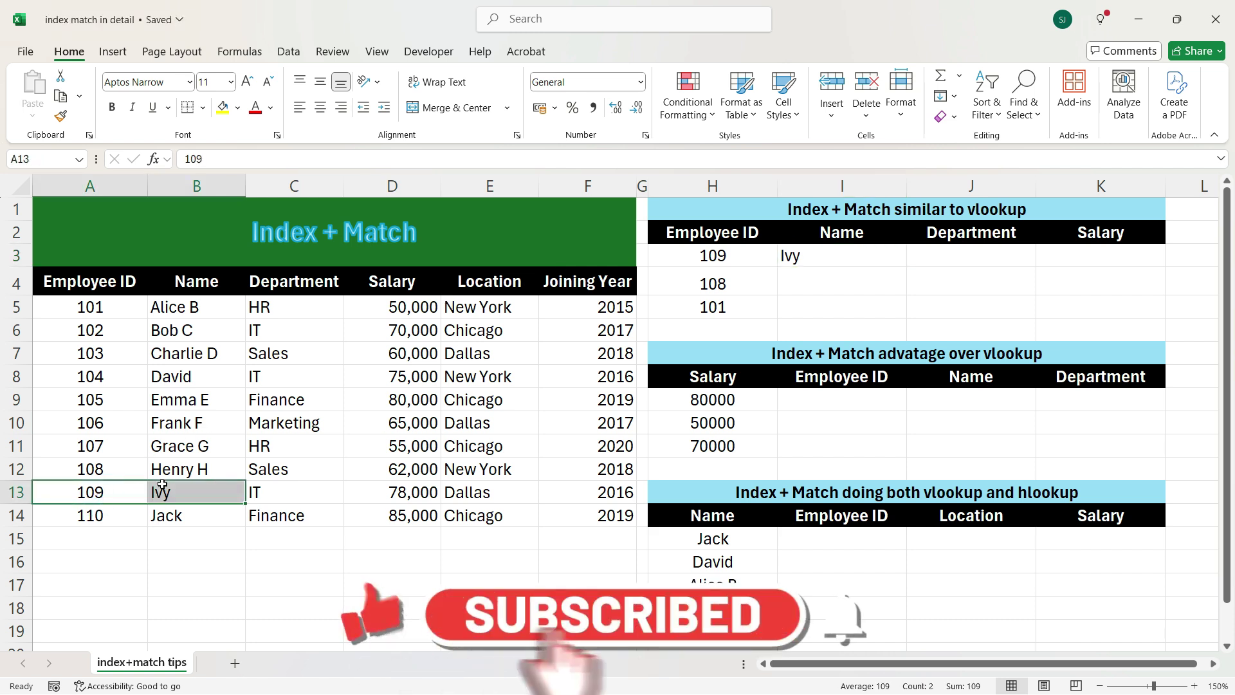
left_click(836, 255)
left_click_drag(907, 266, 1162, 328)
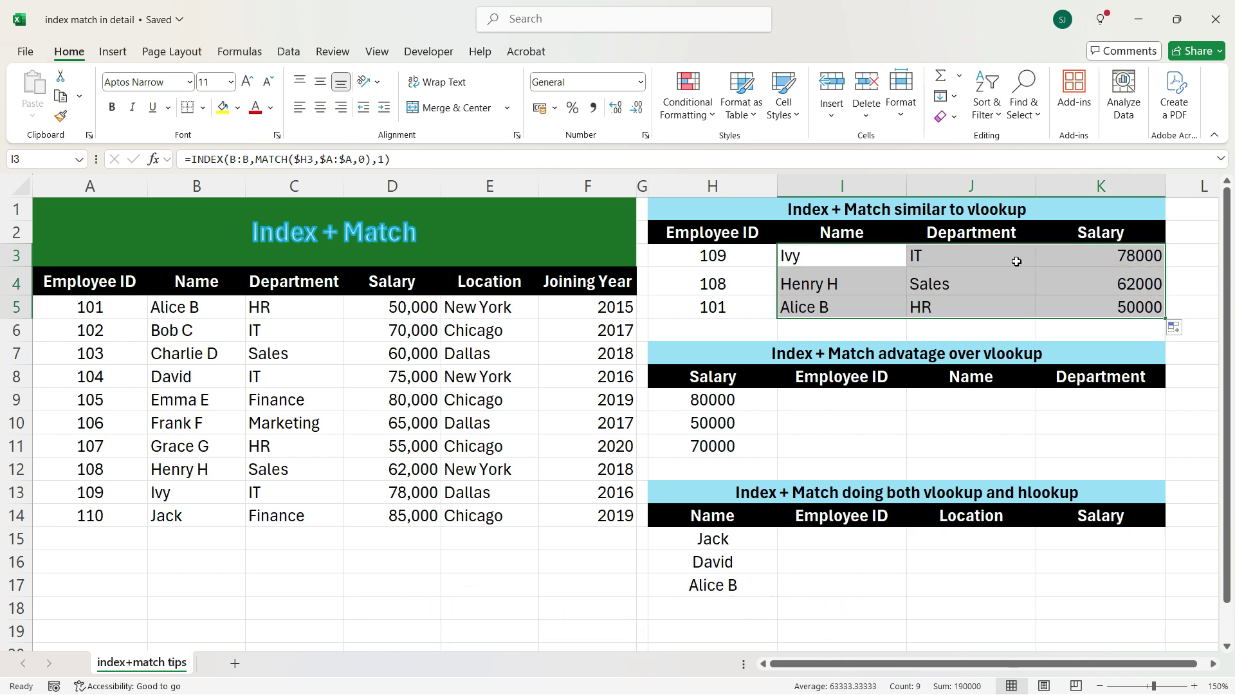
left_click(802, 395)
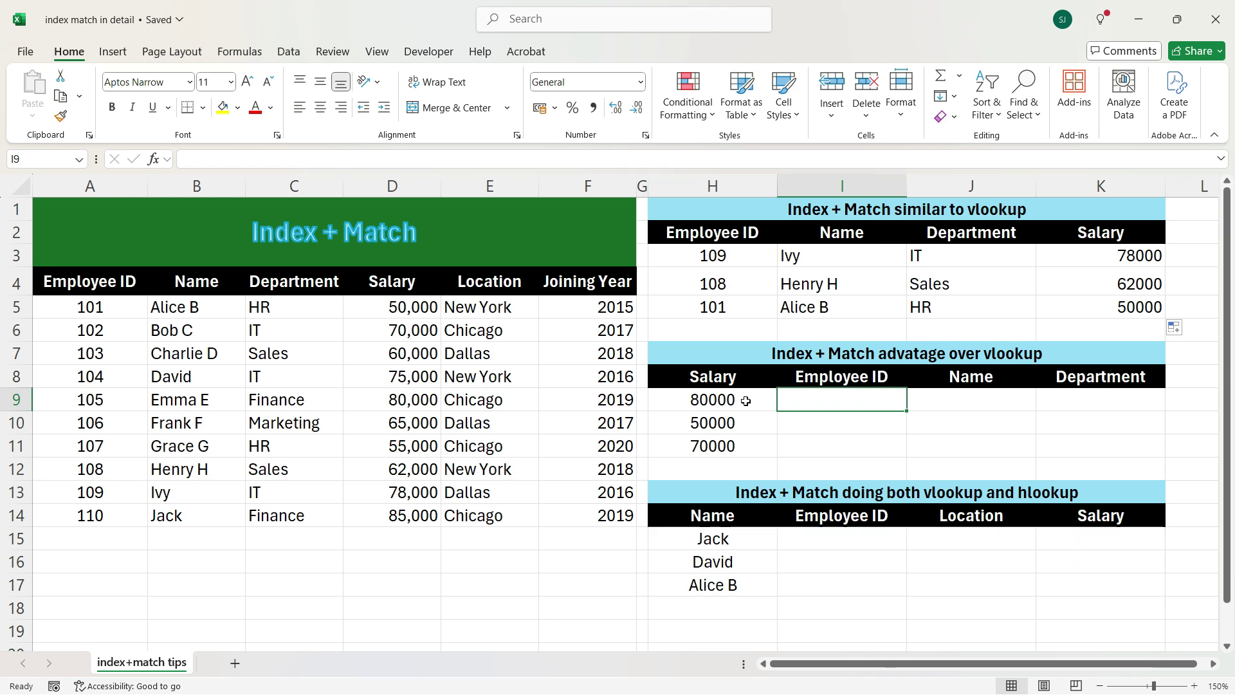
In I9, begin the formula =INDEX(A:A,MATCH( to return the Employee ID column.
left_click(597, 353)
key("ctrl+a")
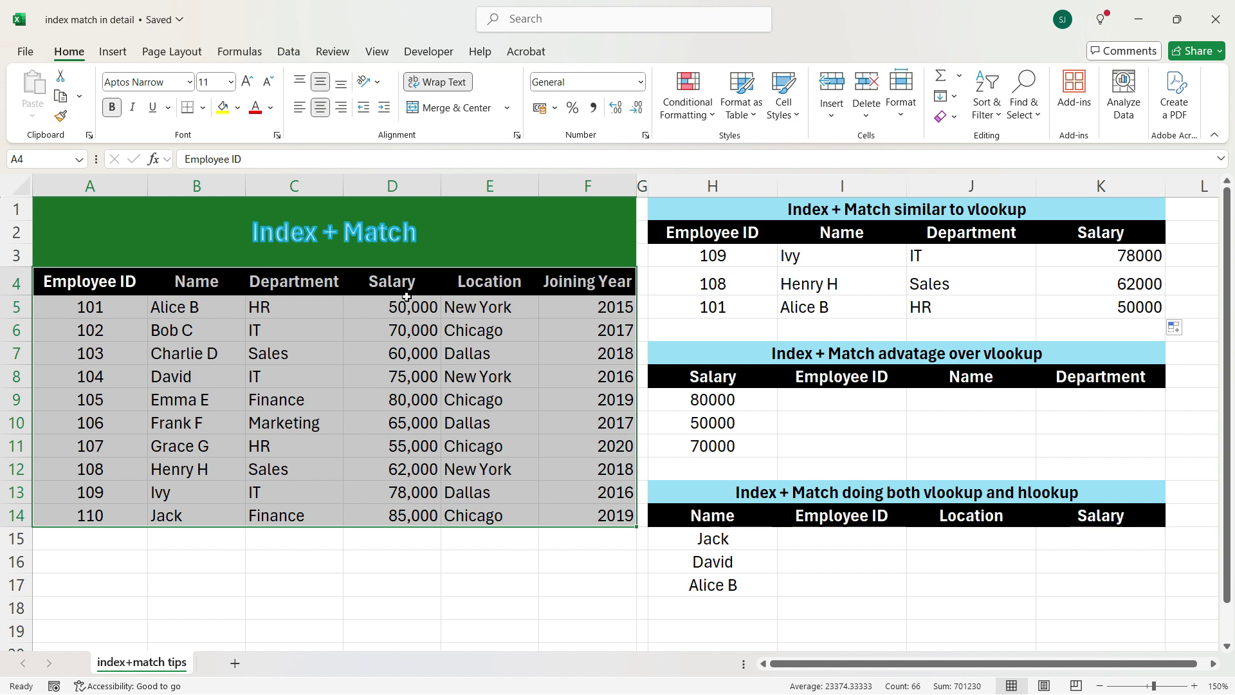
left_click(856, 395)
type("=ind")
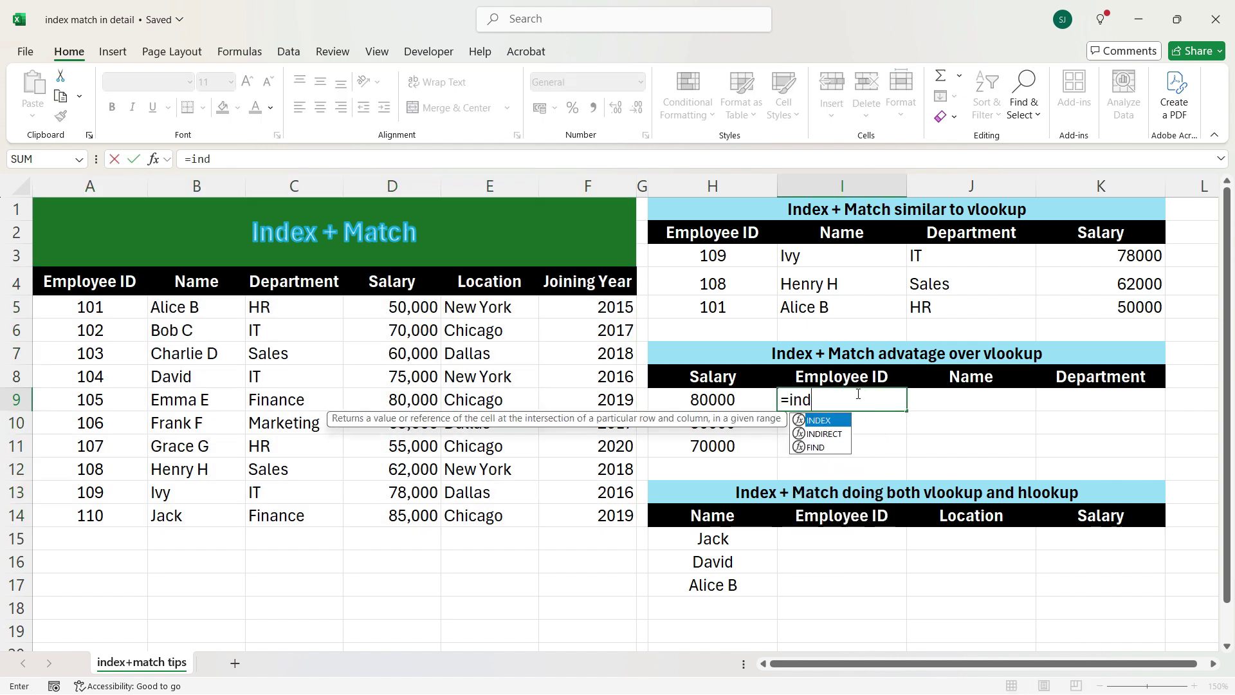
key("Tab")
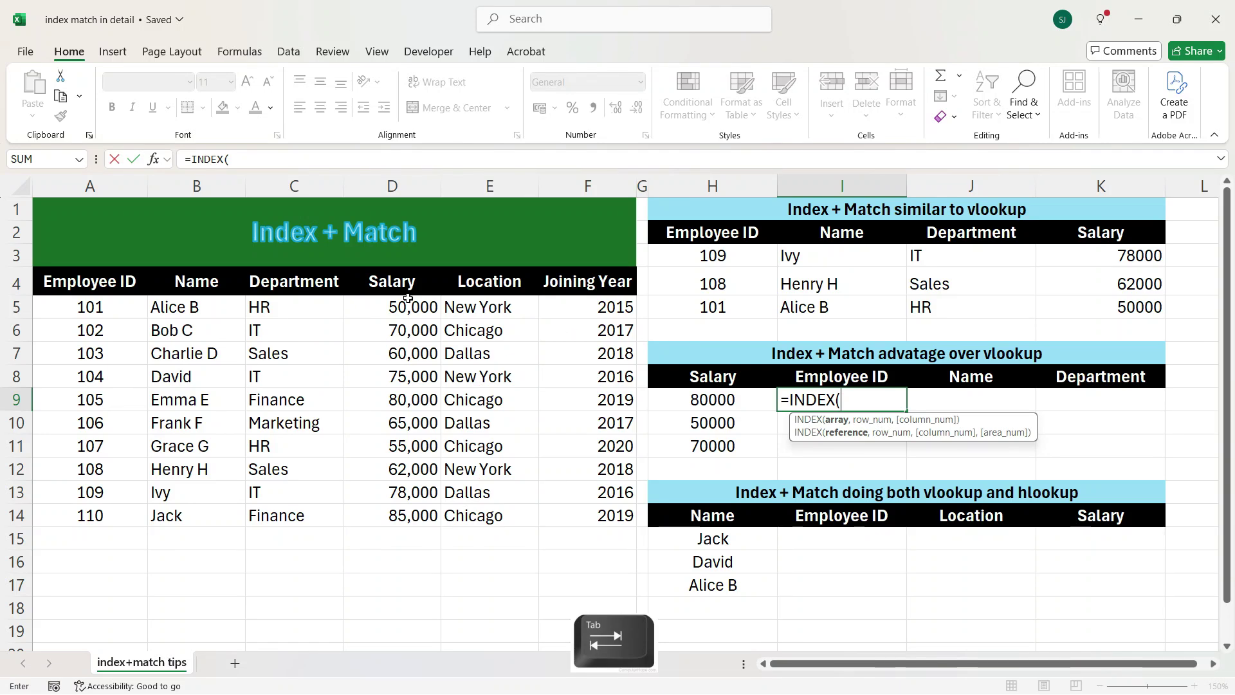
left_click(108, 182)
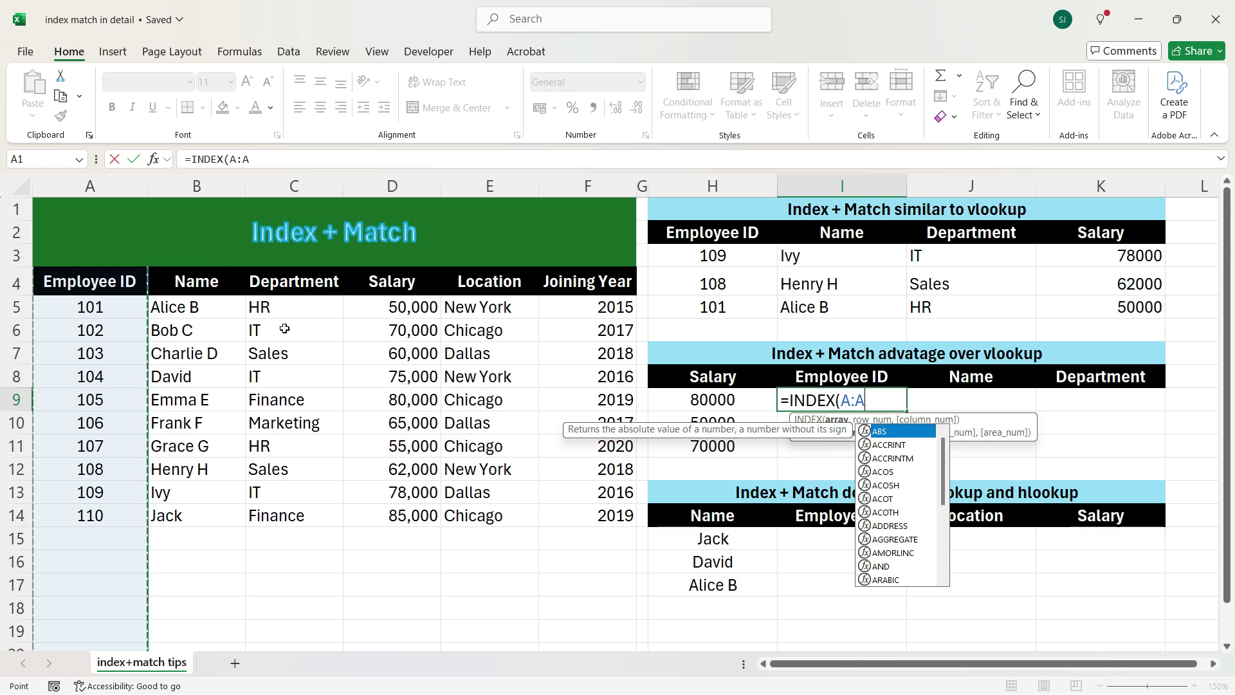
type(",")
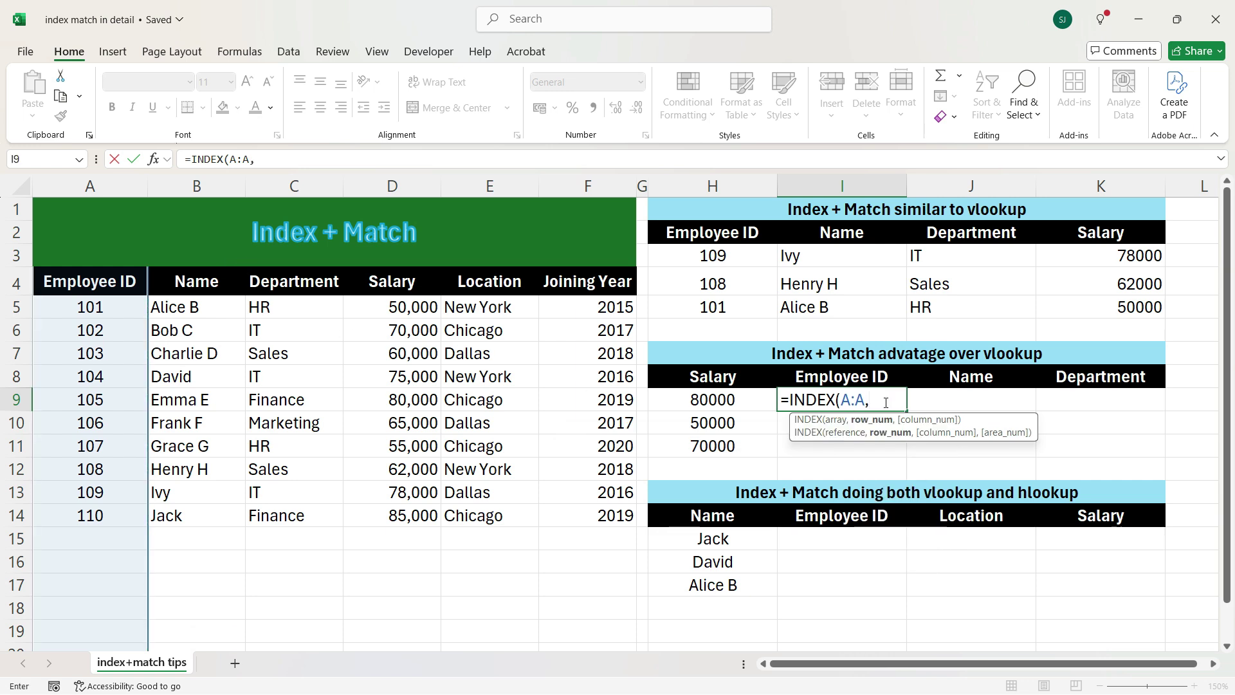
type("mat")
key("Tab")
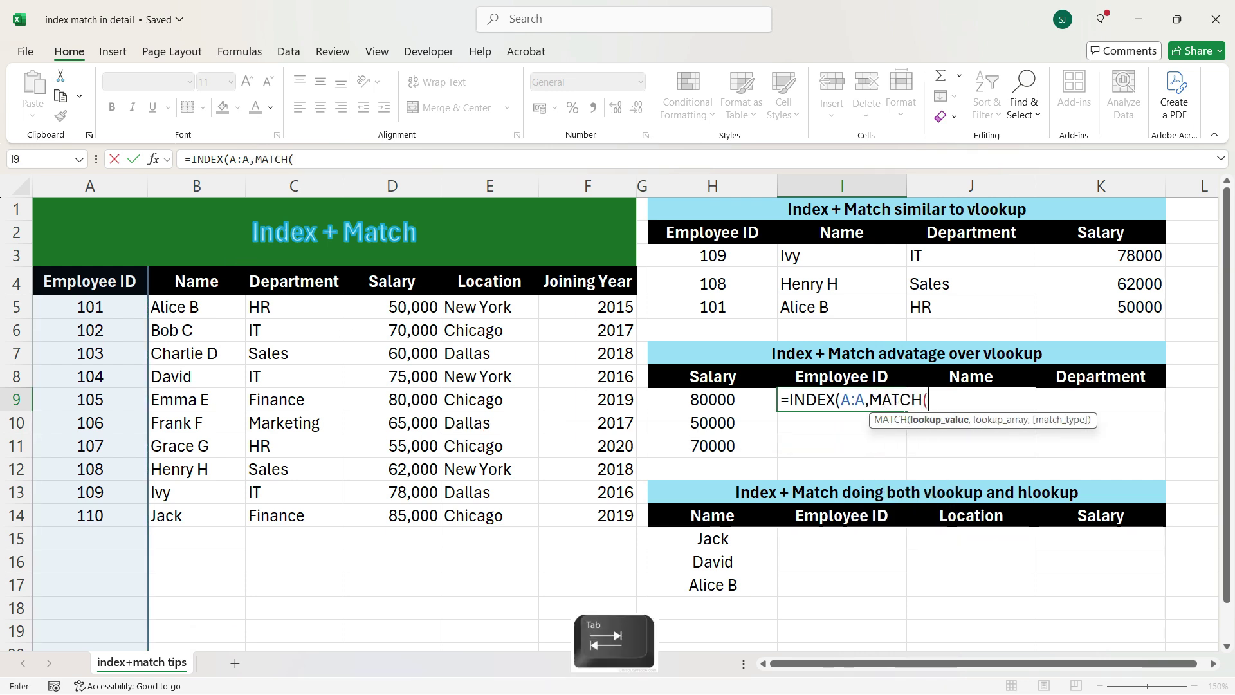
Finish I9 as =INDEX(A:A,MATCH($H9,$D:$D,0),1), returning 105, and verify against Emma E's row.
left_click(734, 403)
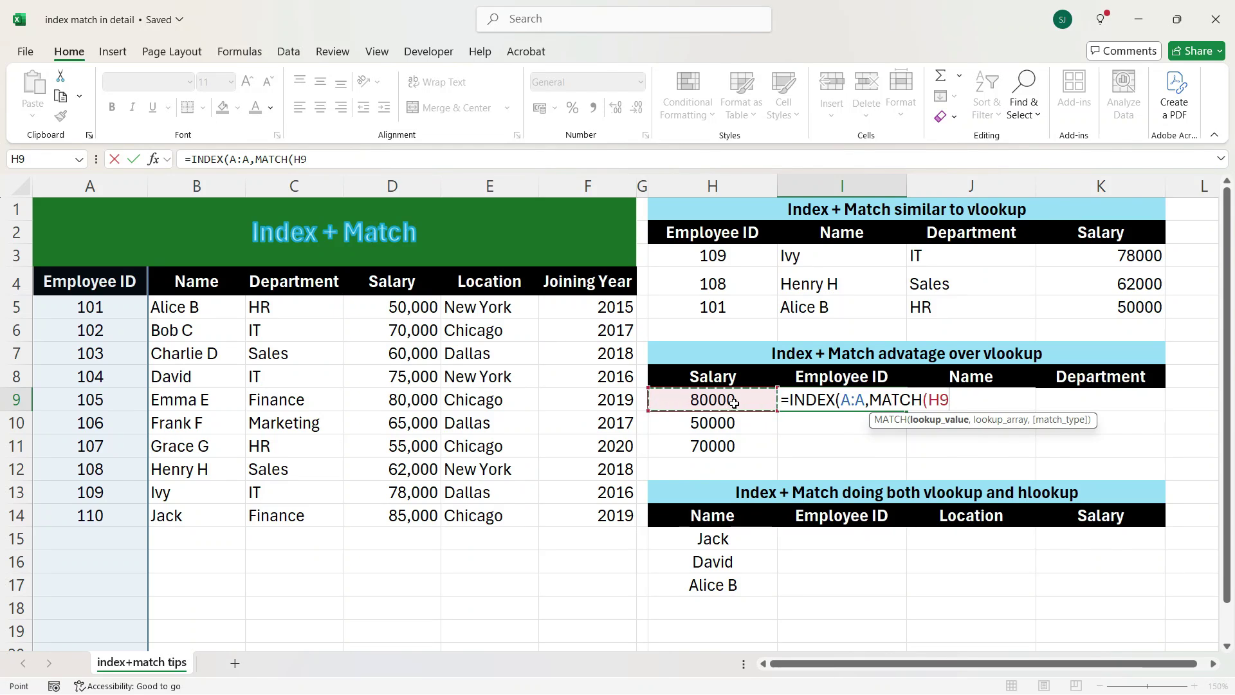
key("F4")
key("F4")
key("F4")
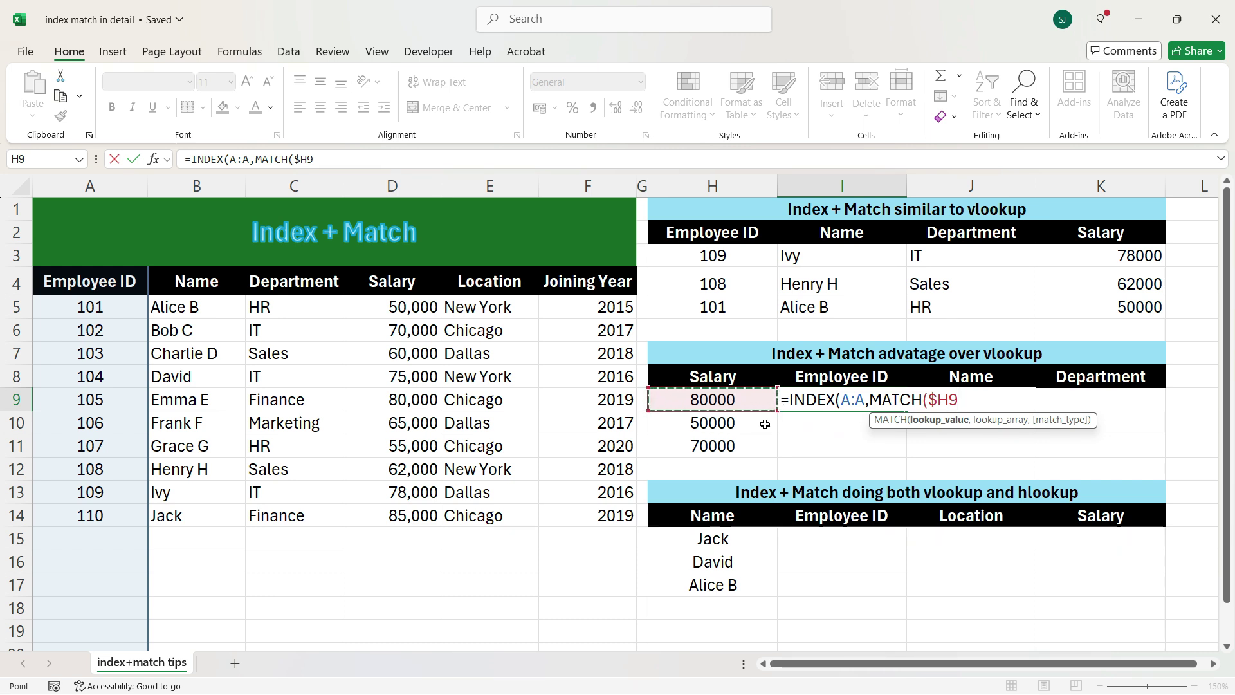
type(",")
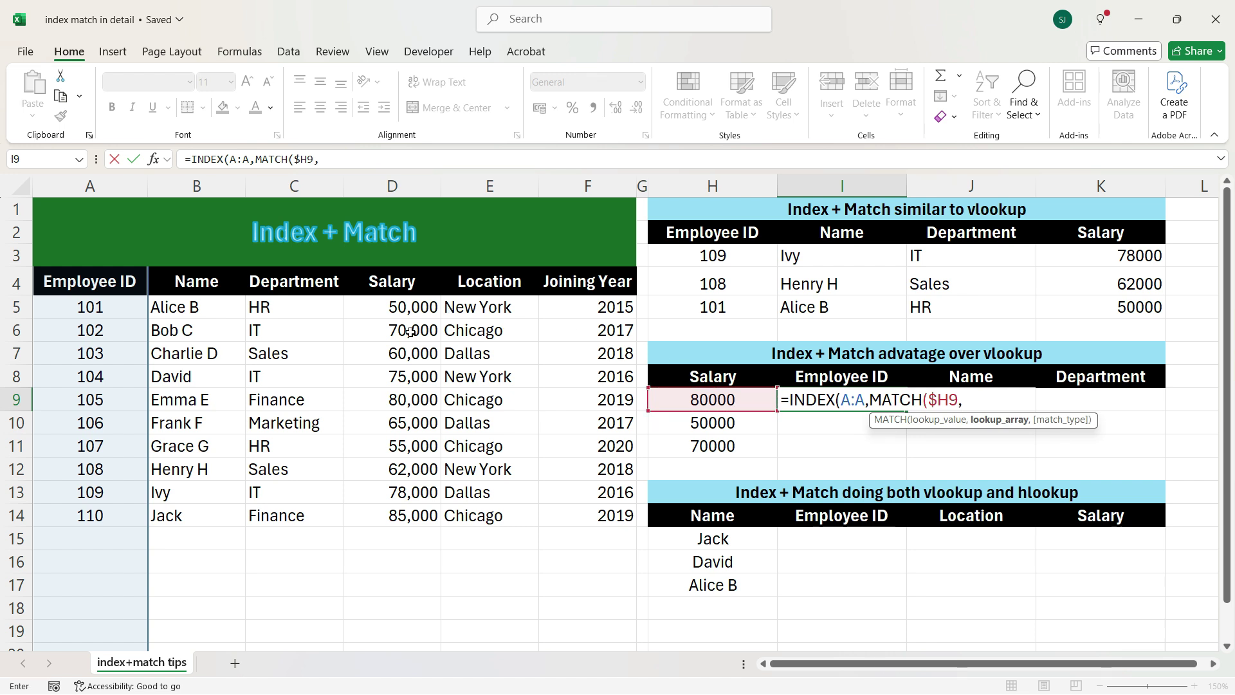
left_click(390, 183)
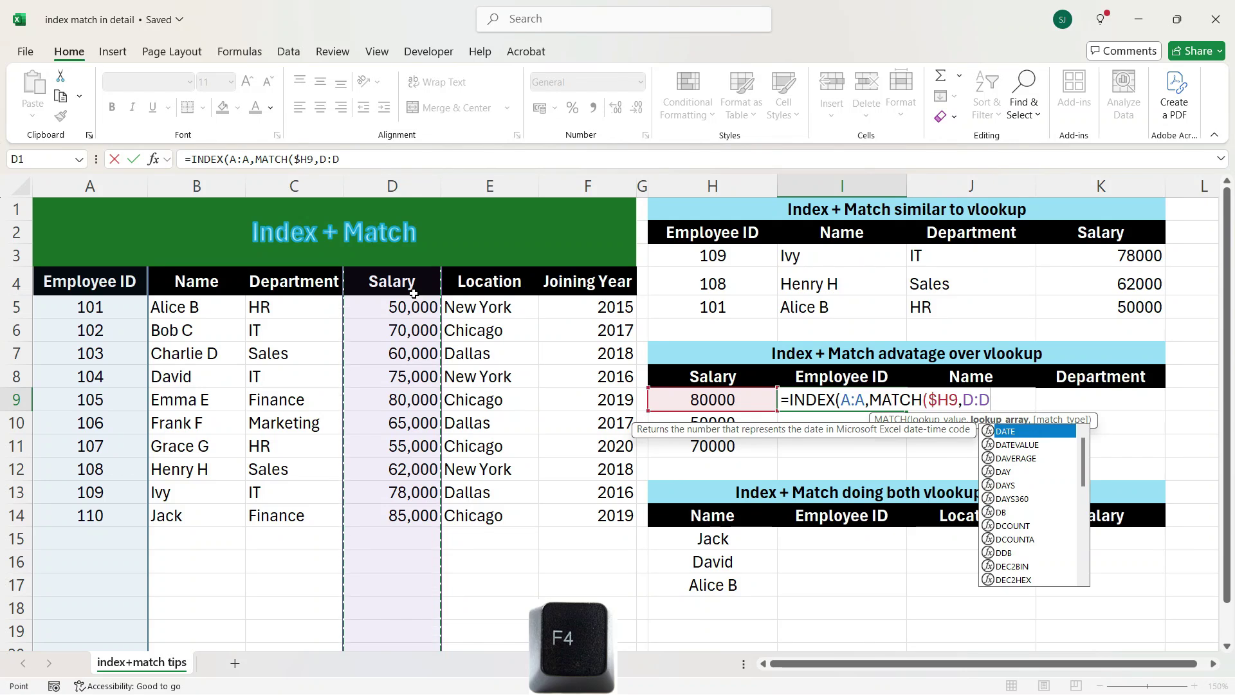
key("F4")
type(",")
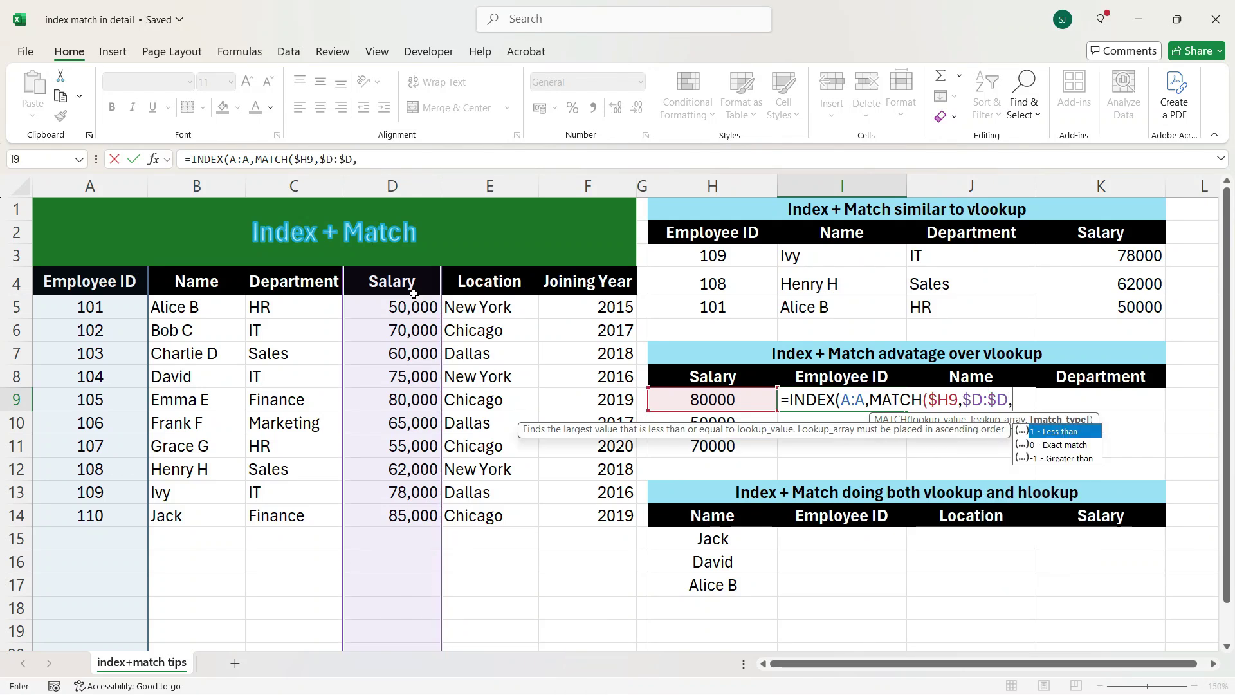
type("0),1")
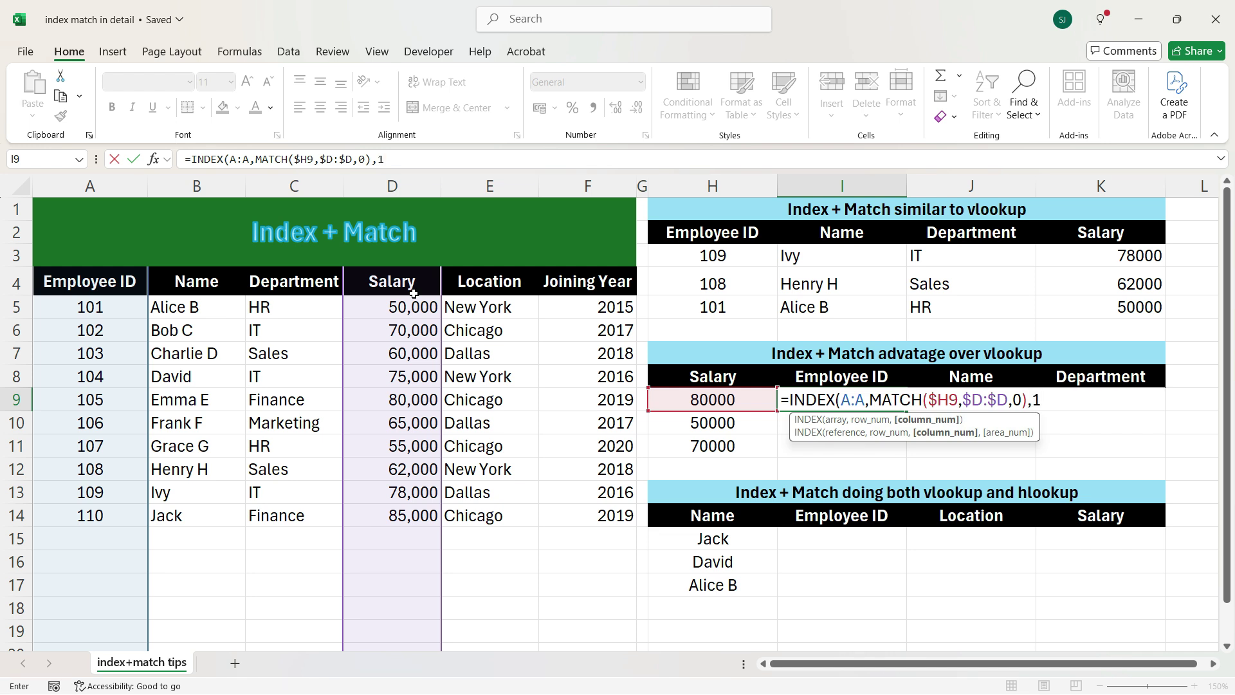
type(")")
left_click(408, 399)
left_click_drag(412, 400, 130, 405)
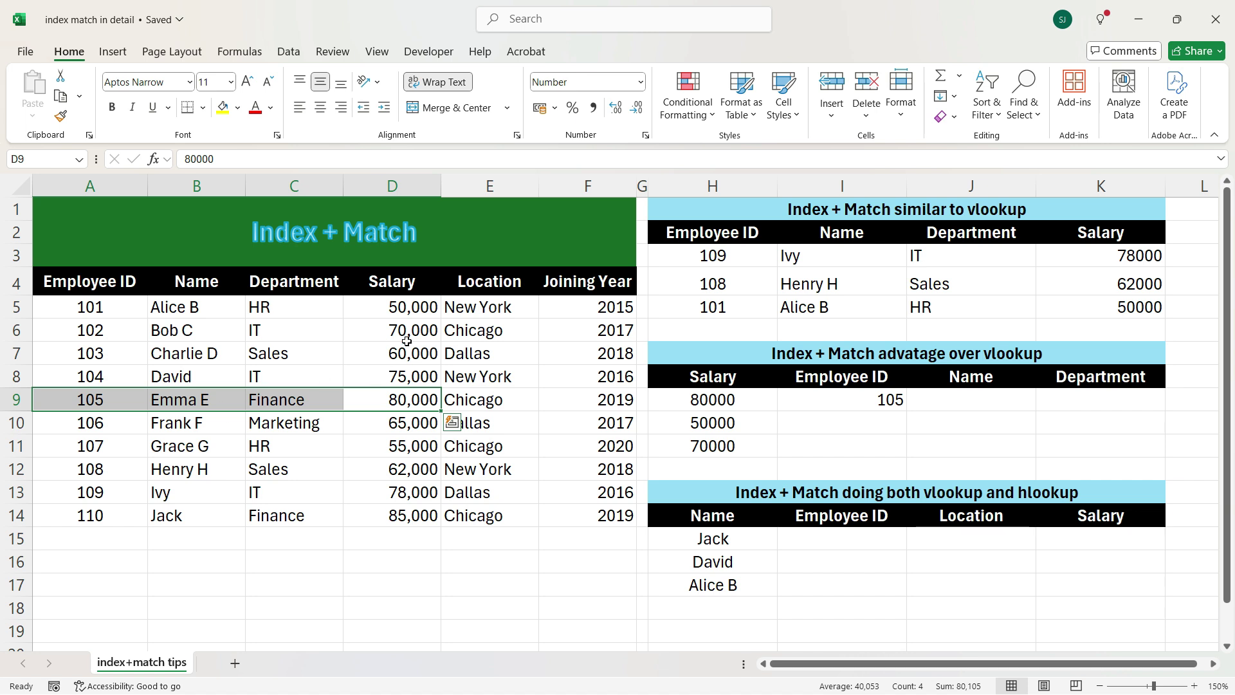
Fill the I9 formula through K11, giving 105/Emma E/Finance, 101/Alice B/HR and 102/Bob C/IT.
left_click(856, 400)
mouse_move(906, 411)
left_mouse_down()
mouse_move(904, 454)
mouse_move(1134, 443)
left_mouse_up()
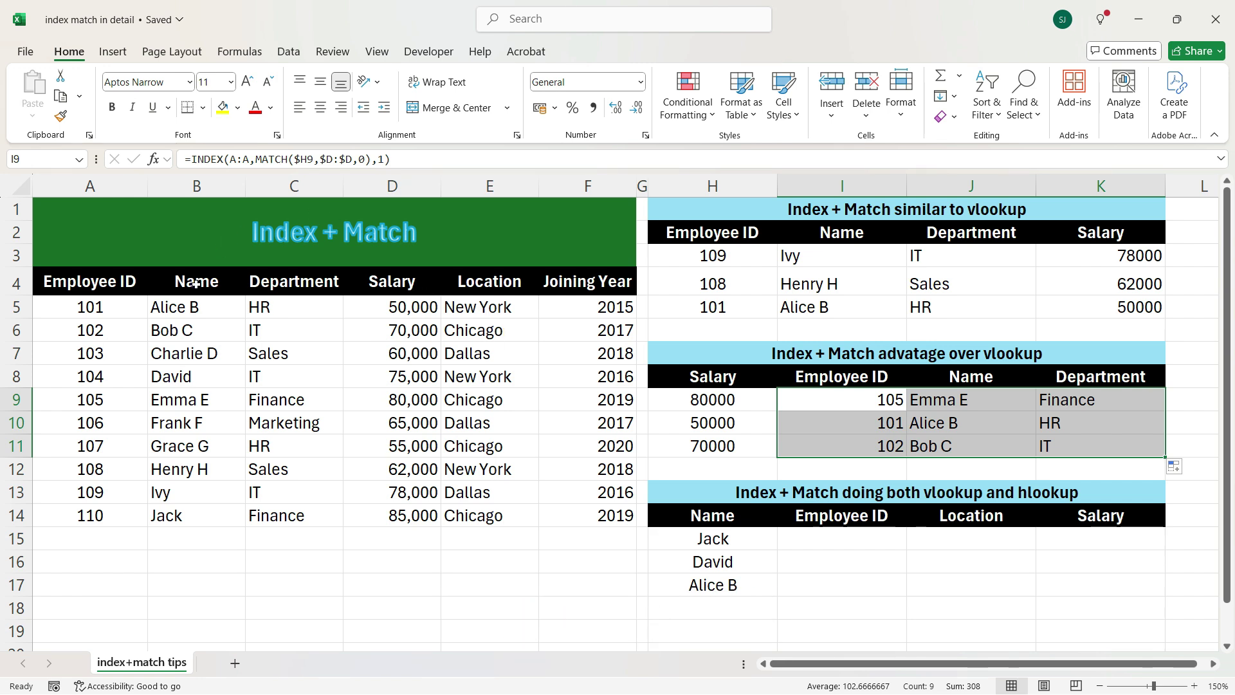
left_click(860, 539)
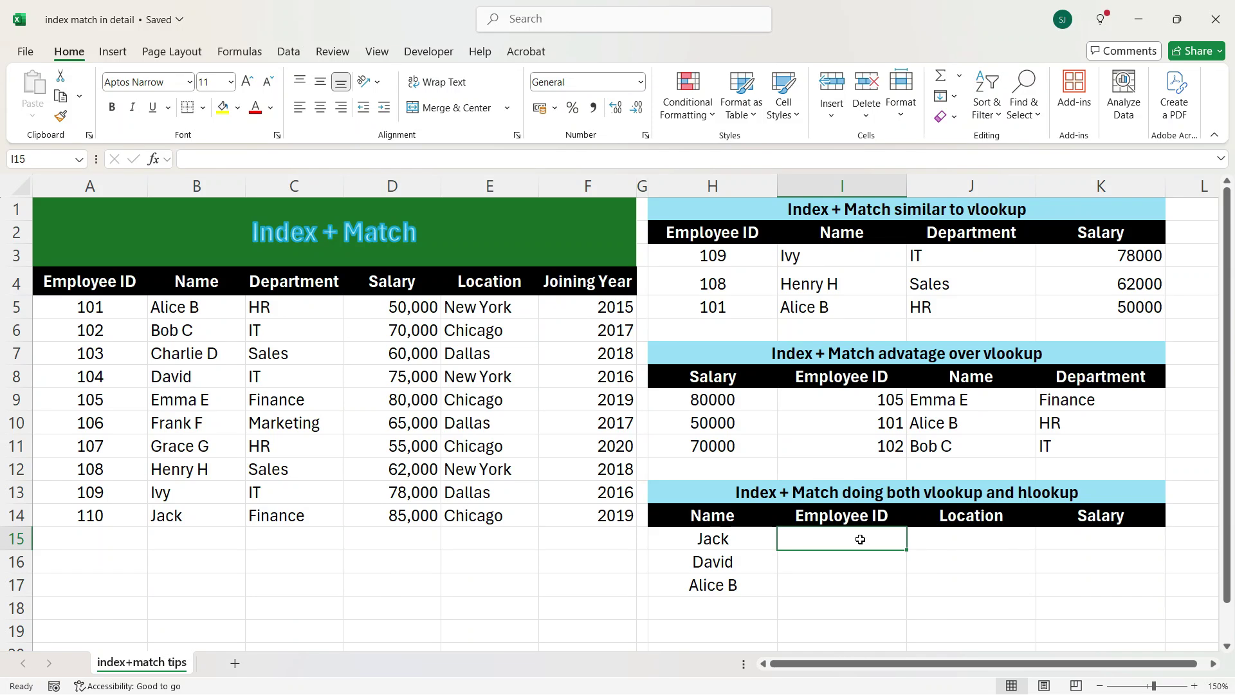
Enter David in H15 and Jack in H16 as the third table's lookup names.
key("Left")
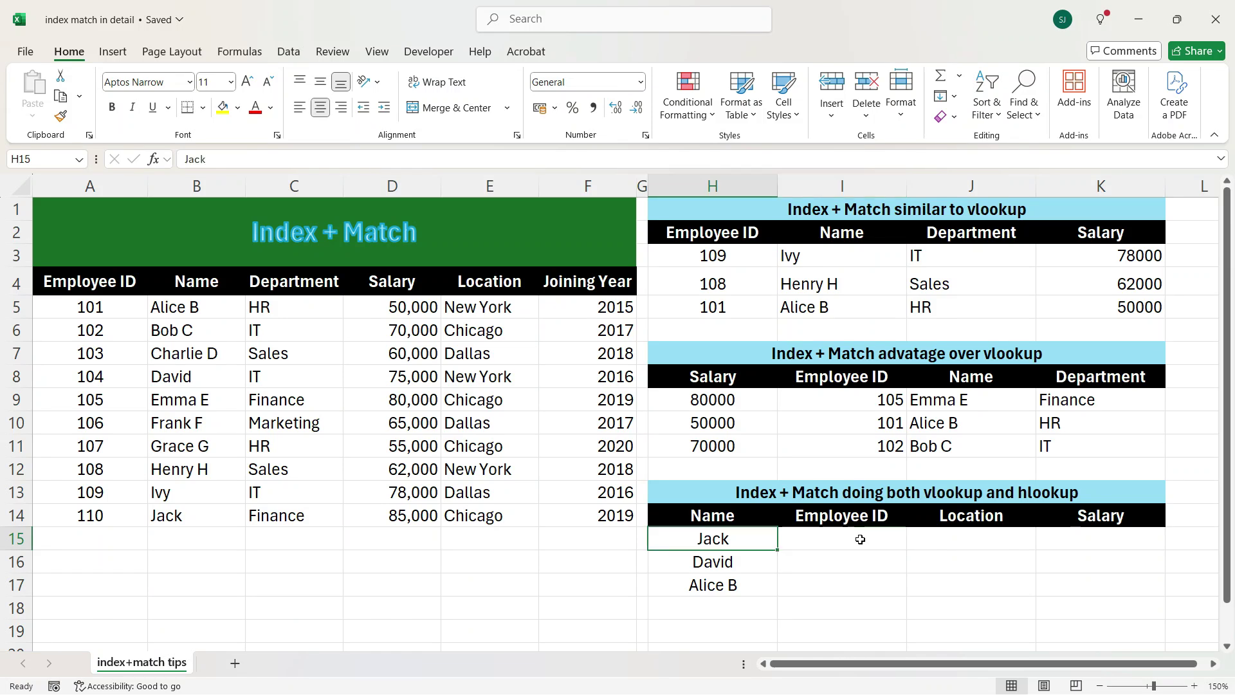
type("David")
key("Return")
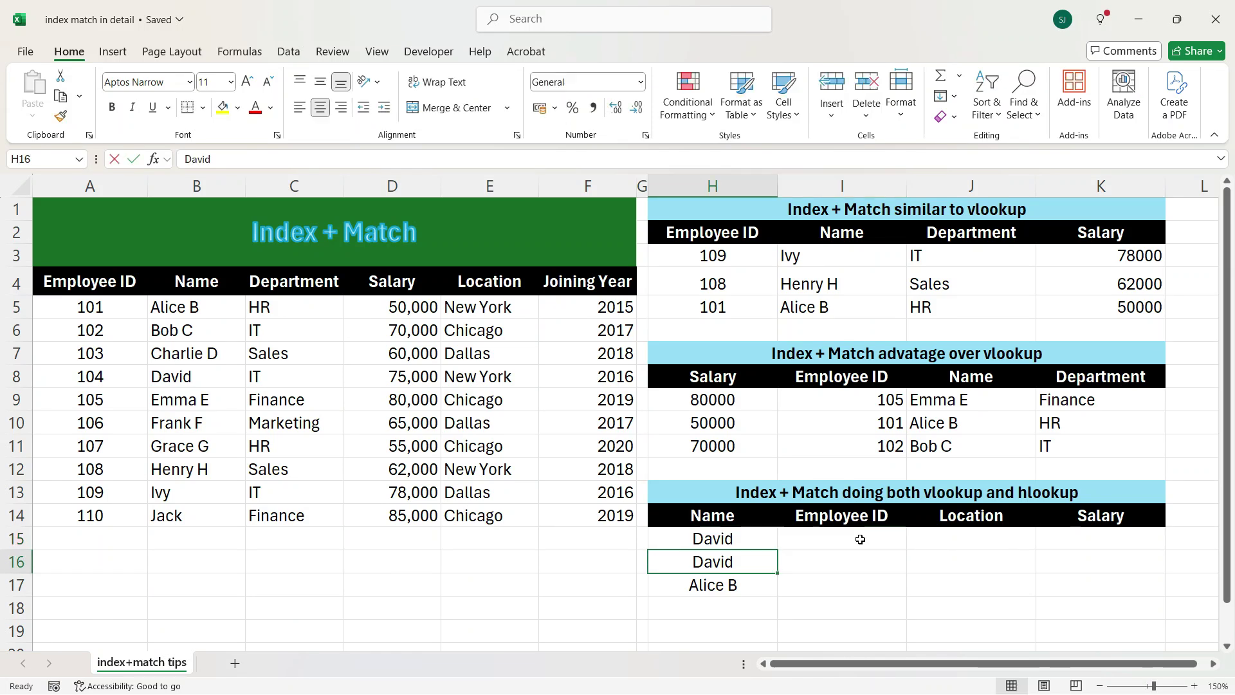
type("Jac")
key("Tab")
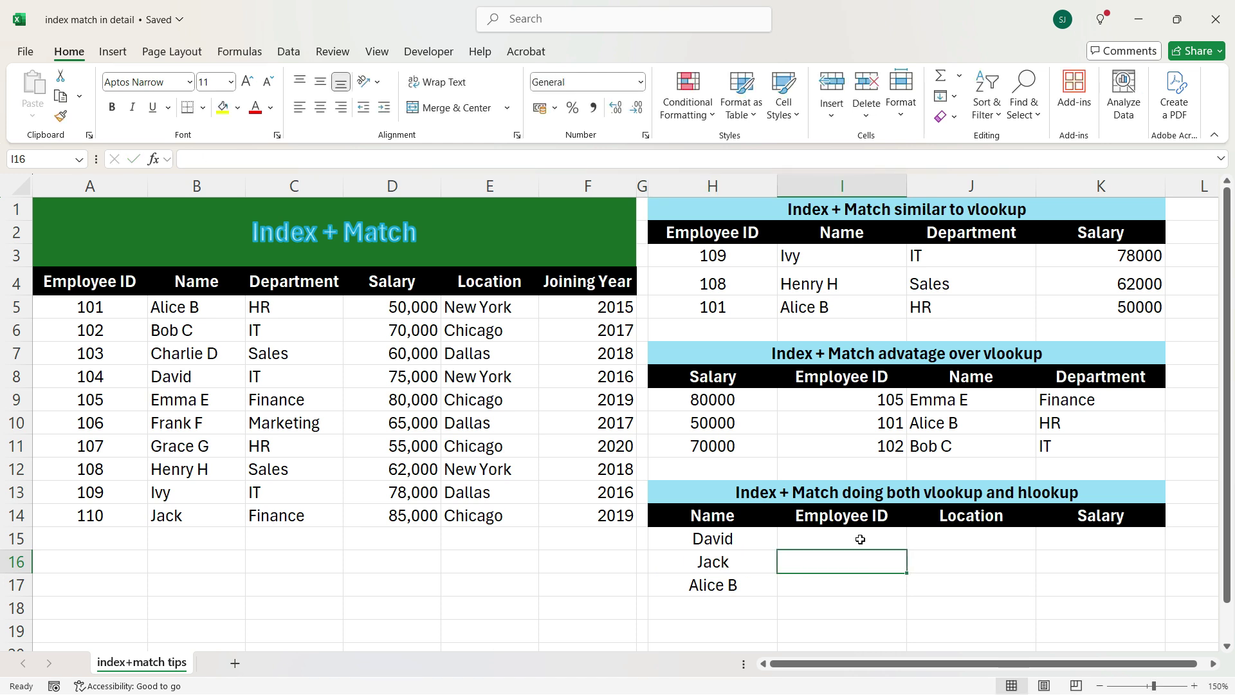
Change the third table's headers in I14 and J14 to Location and Salary.
key("Up")
key("Up")
type("Location")
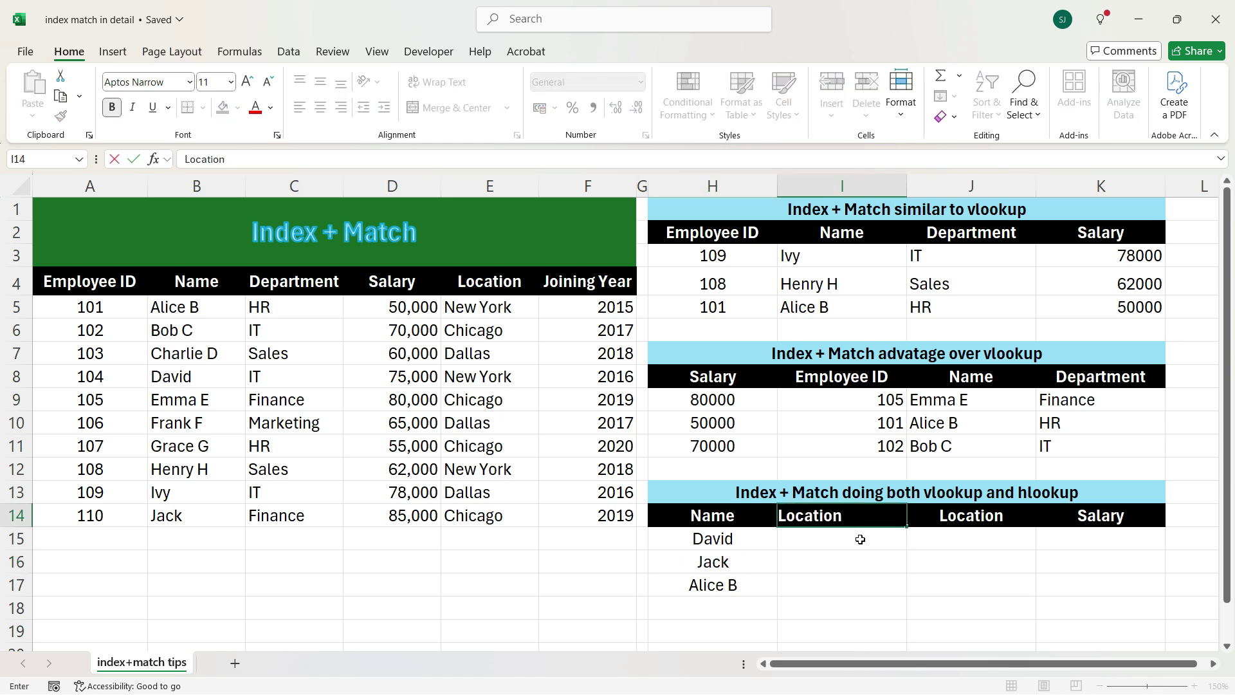
key("Tab")
type("Salar")
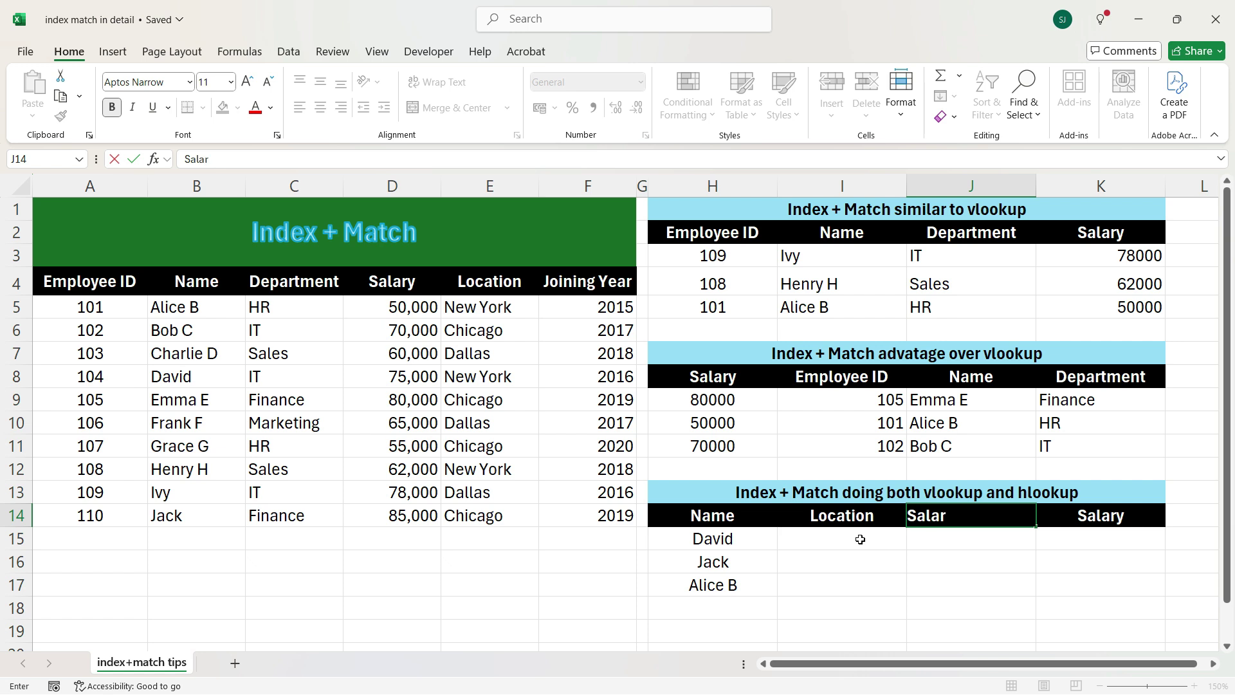
key("ctrl+Return")
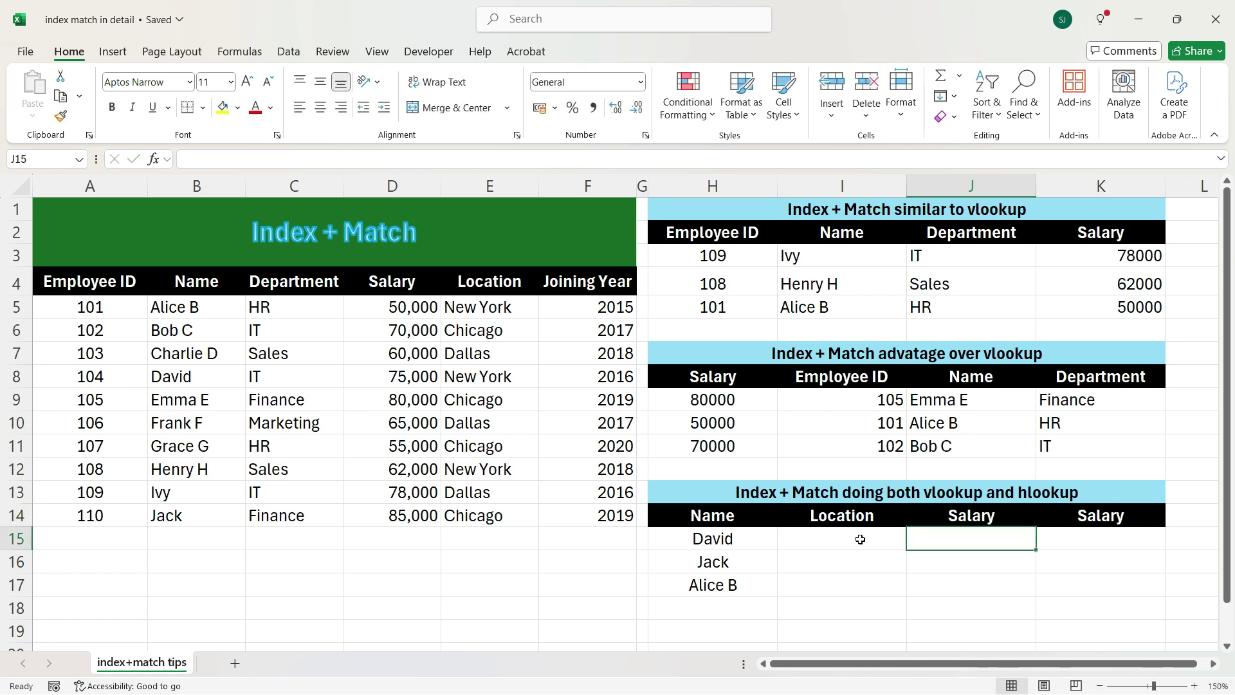
left_click(860, 539)
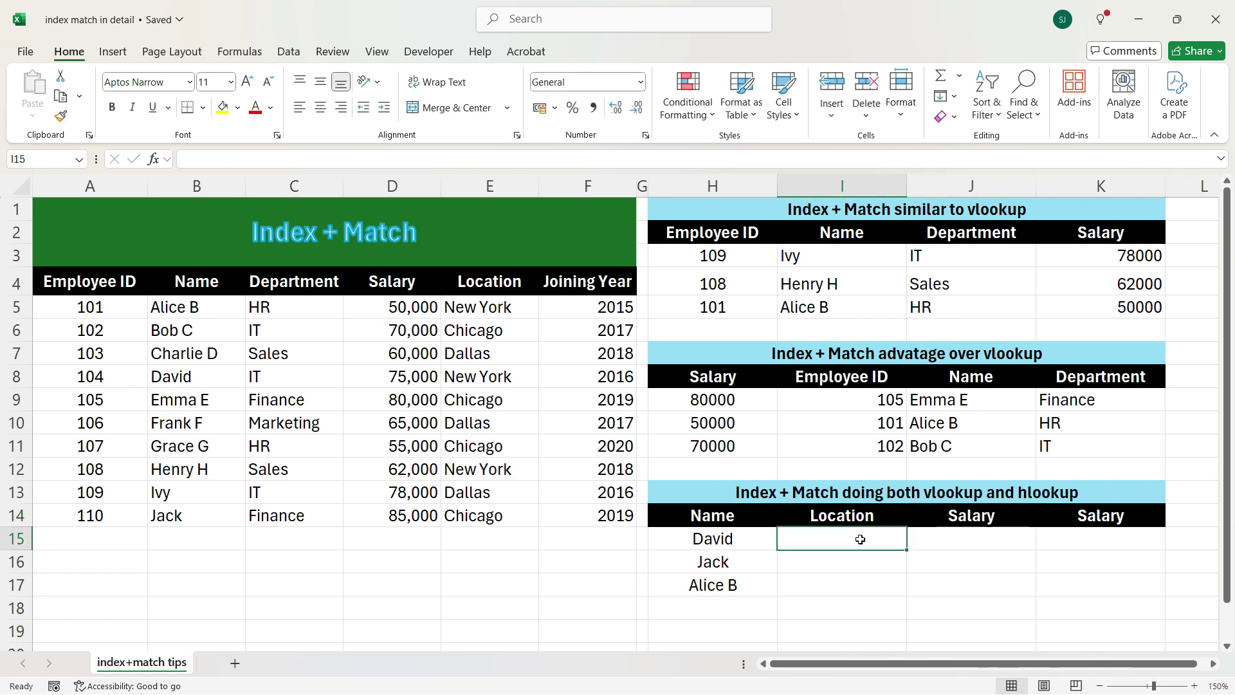
In I15, start an INDEX formula over the absolute data range $A$5:$F$14.
type("=in")
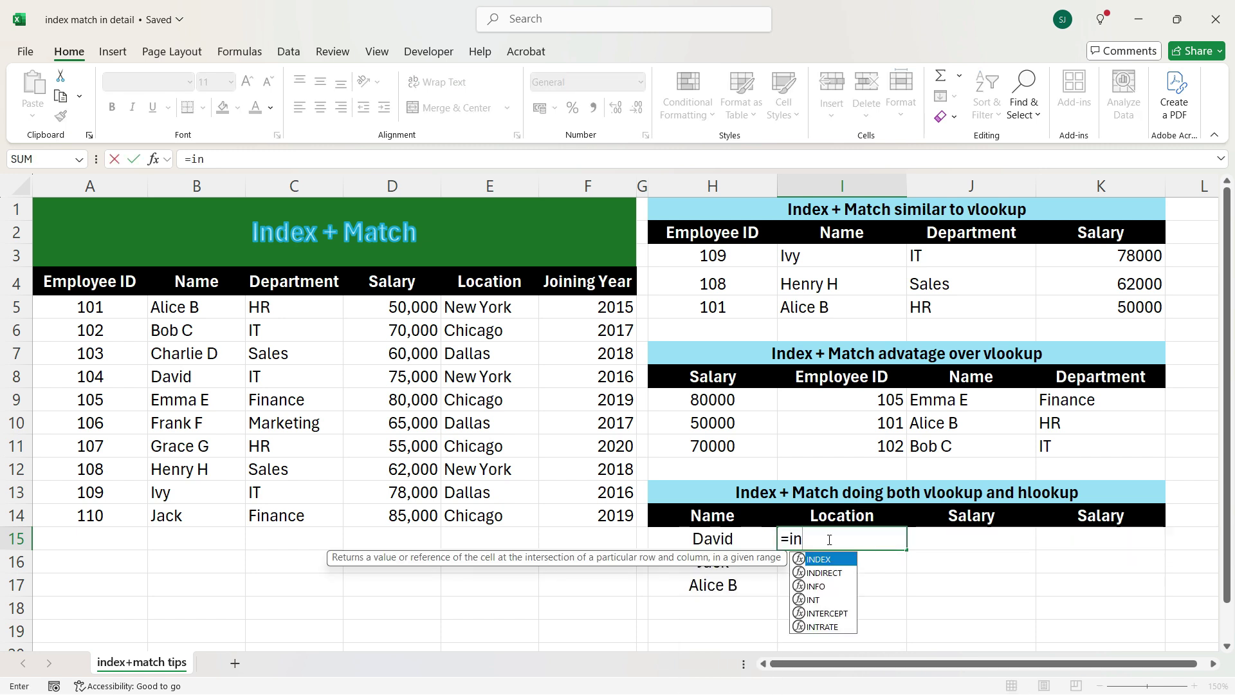
key("Tab")
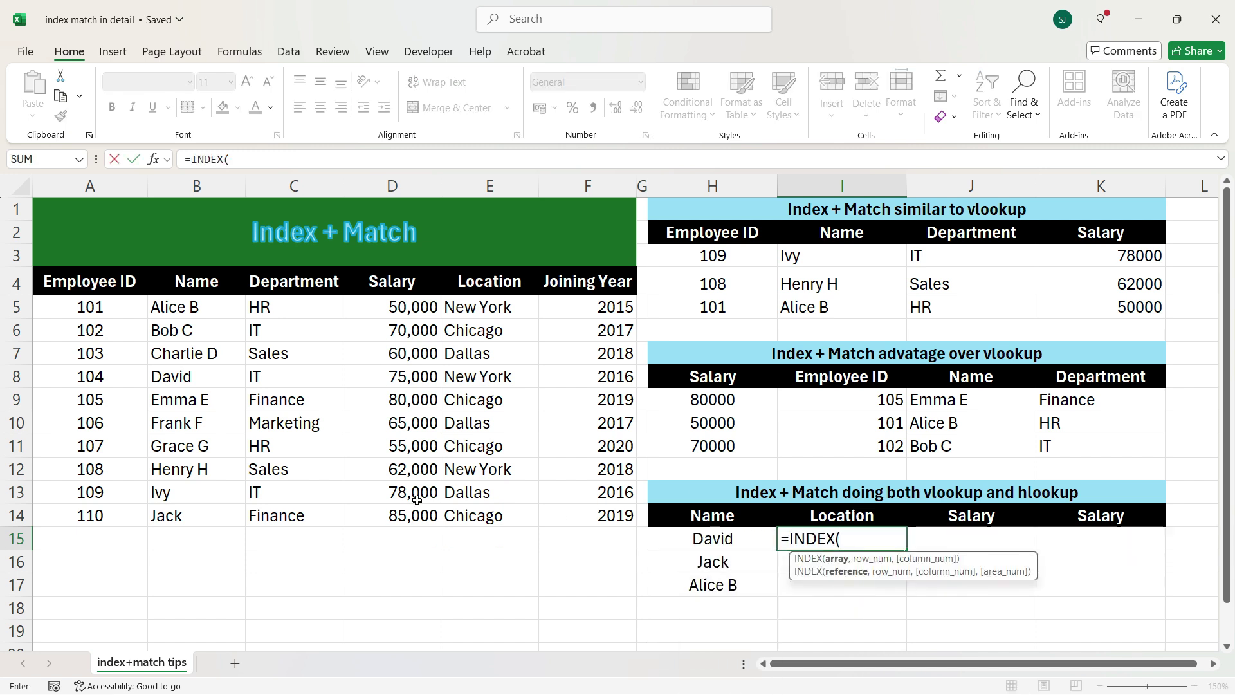
left_click_drag(131, 308, 587, 510)
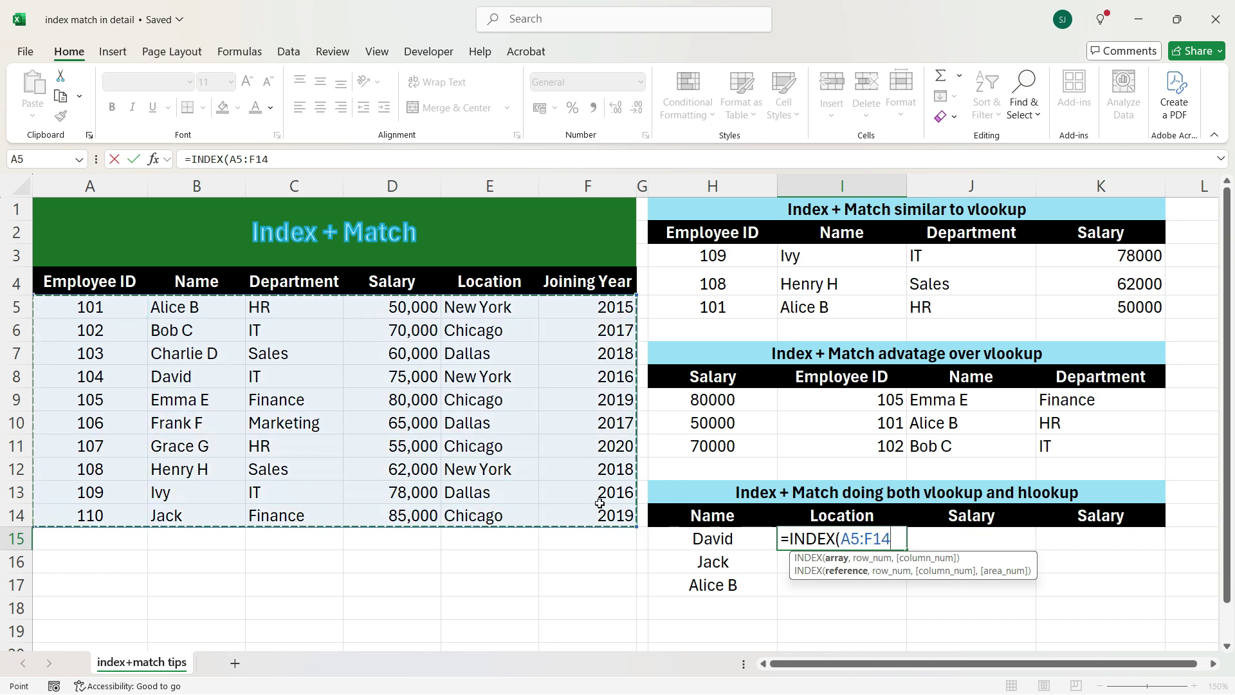
key("F4")
Add the row lookup MATCH($H15,$B$5:$B$14,0), exactly matching the name against the Name column.
type(",mat")
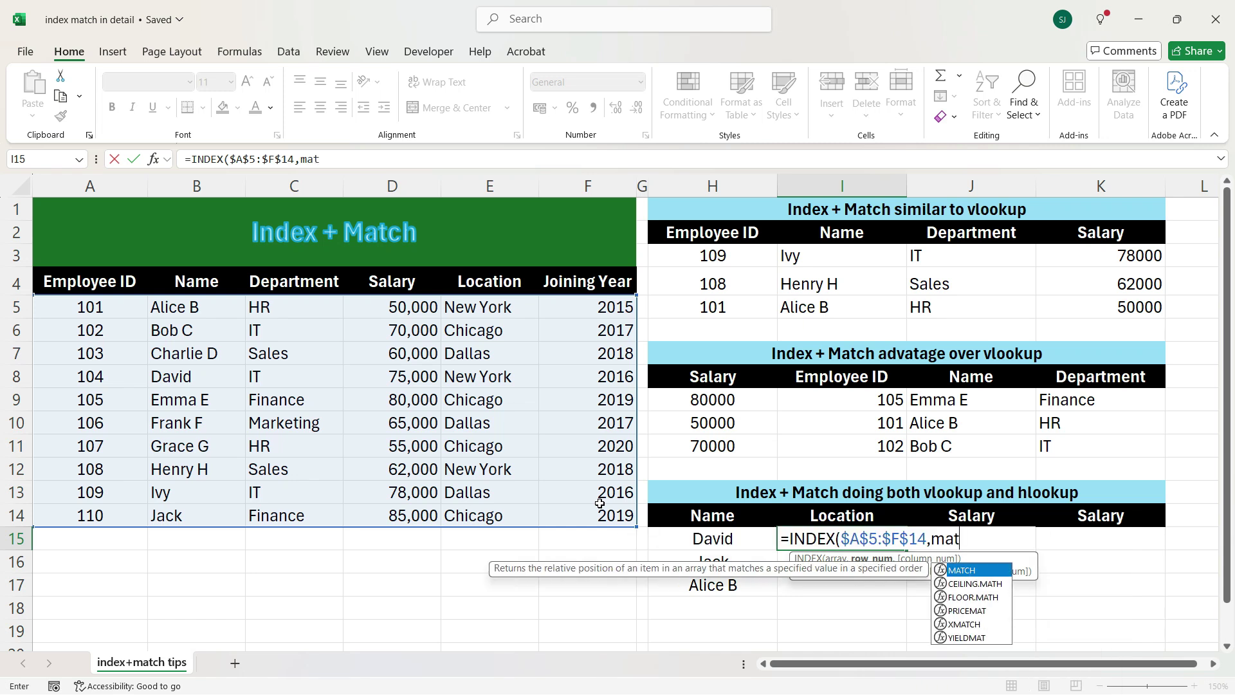
key("Tab")
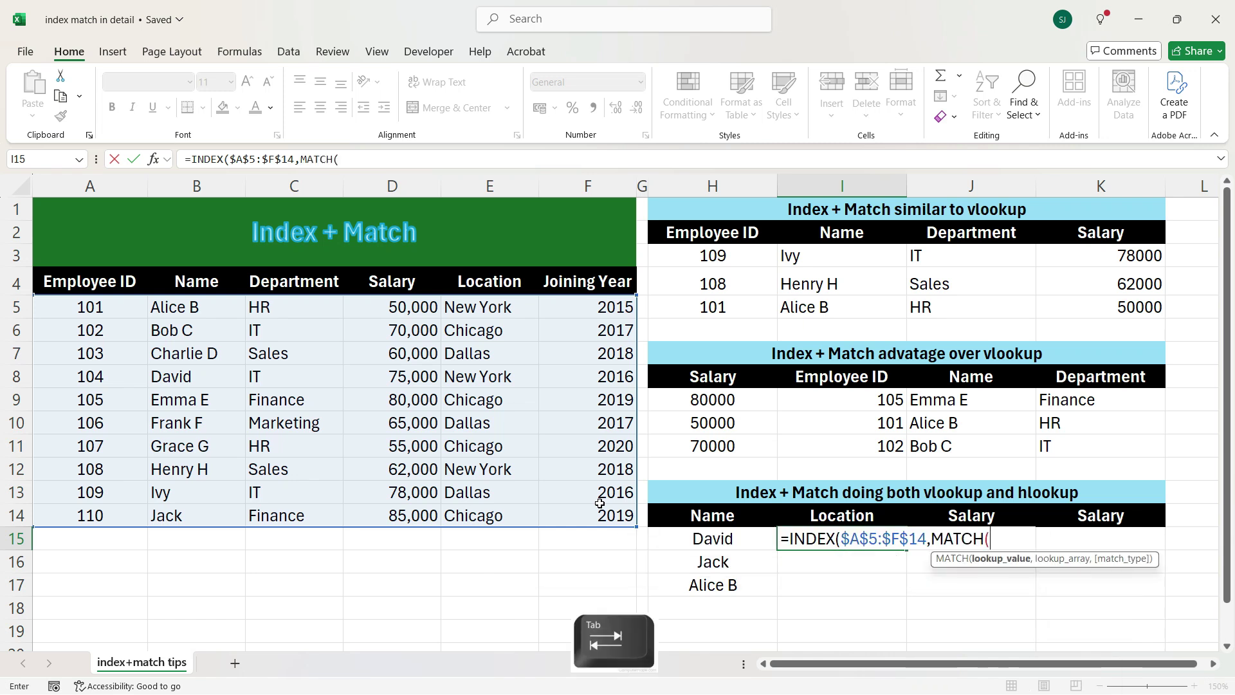
left_click(726, 539)
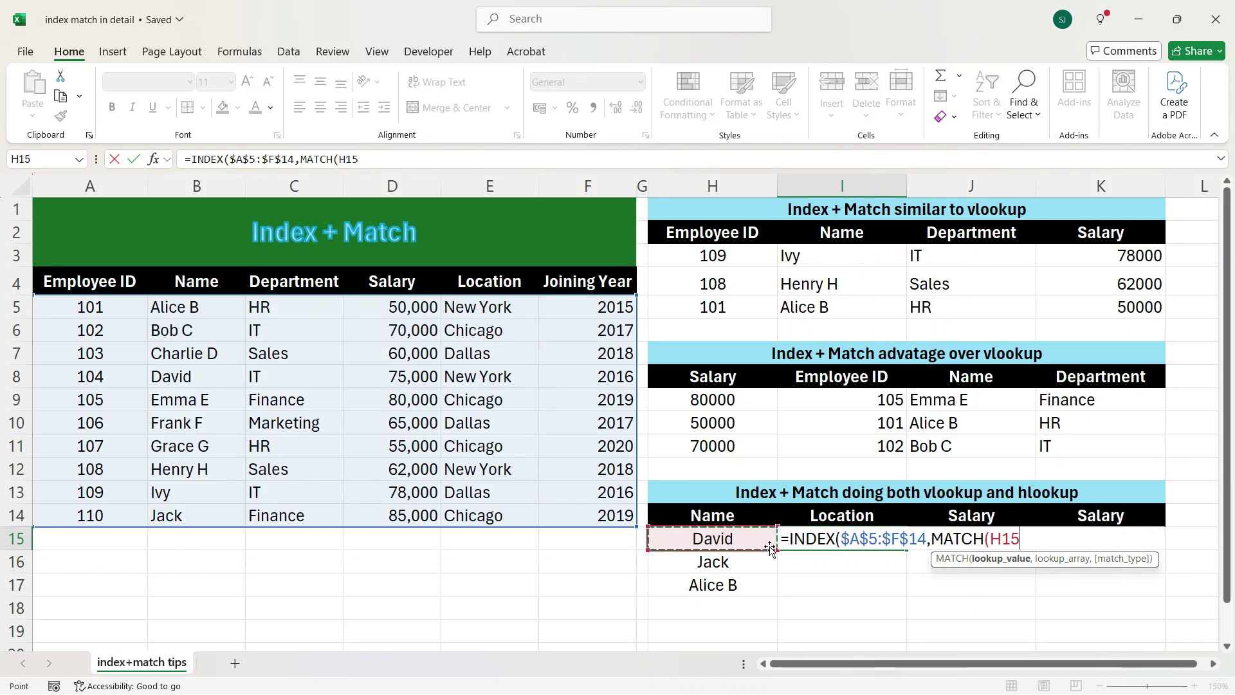
key("F4")
key("F4")
key("F4")
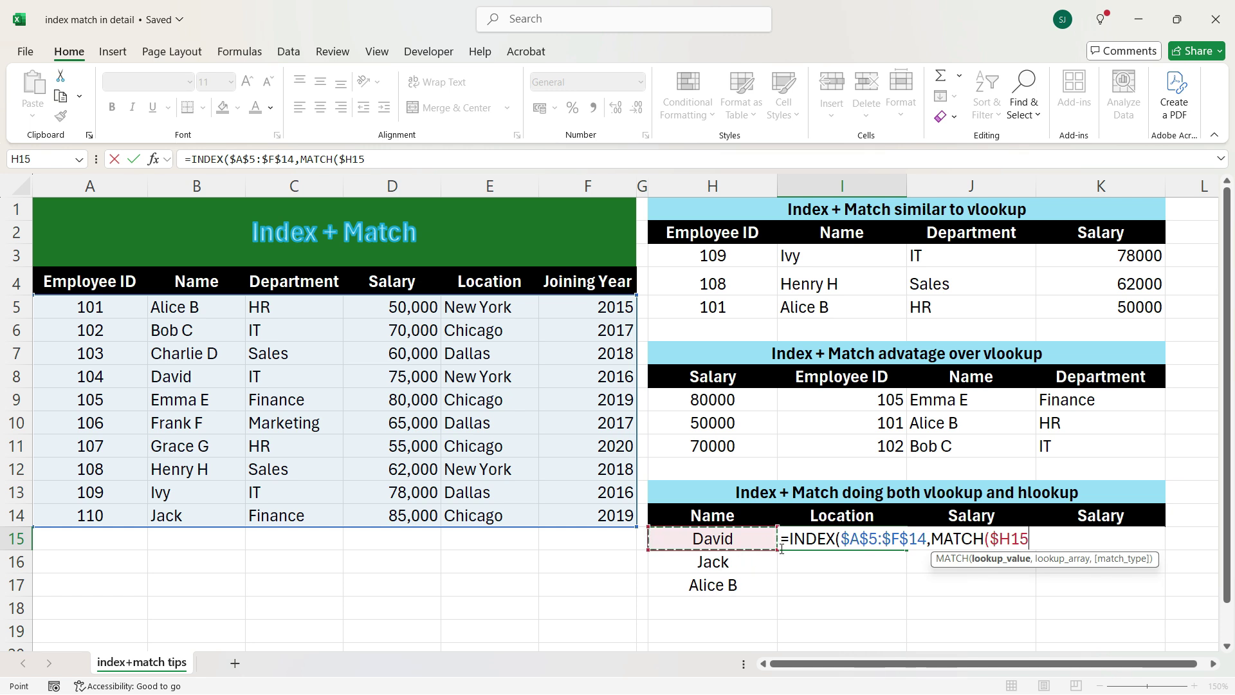
type(",")
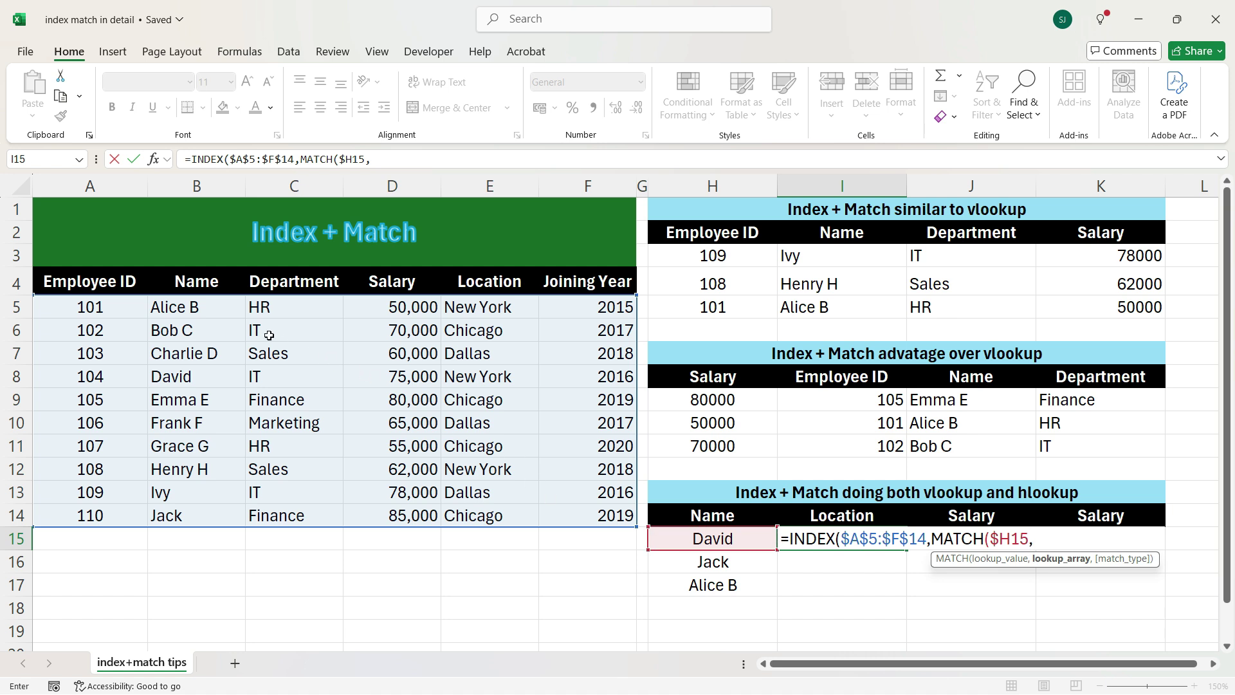
left_click_drag(212, 308, 174, 516)
key("F4")
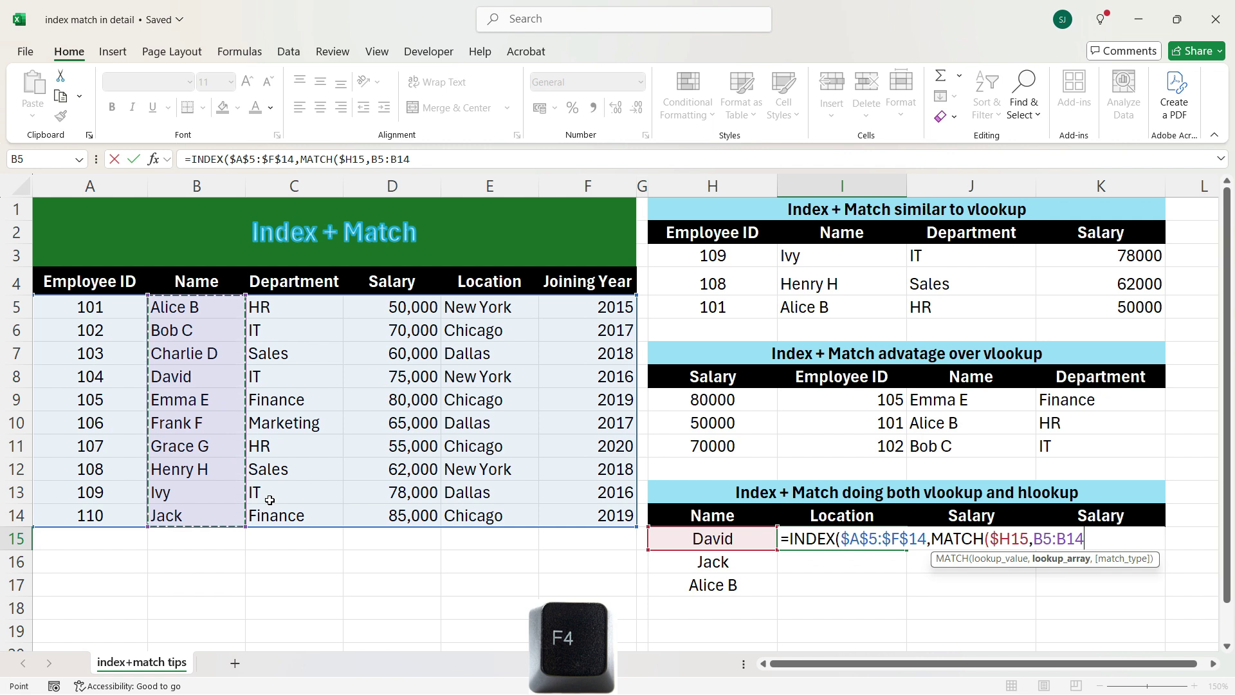
type(",")
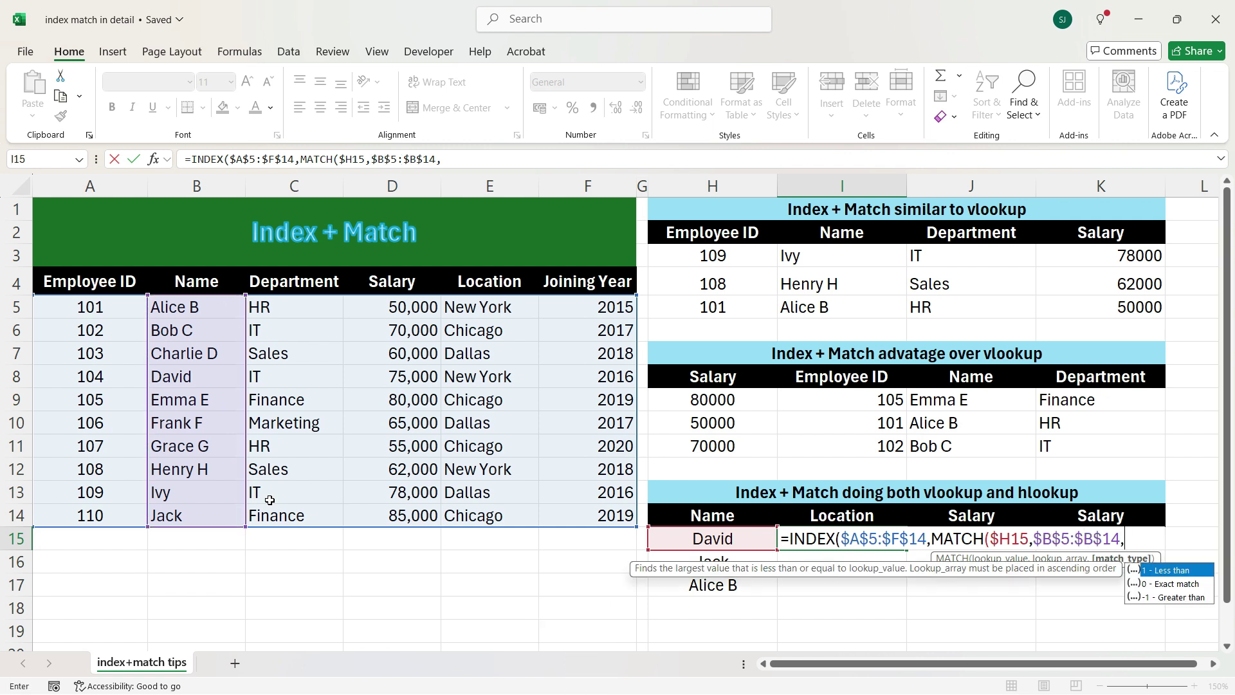
type("0)")
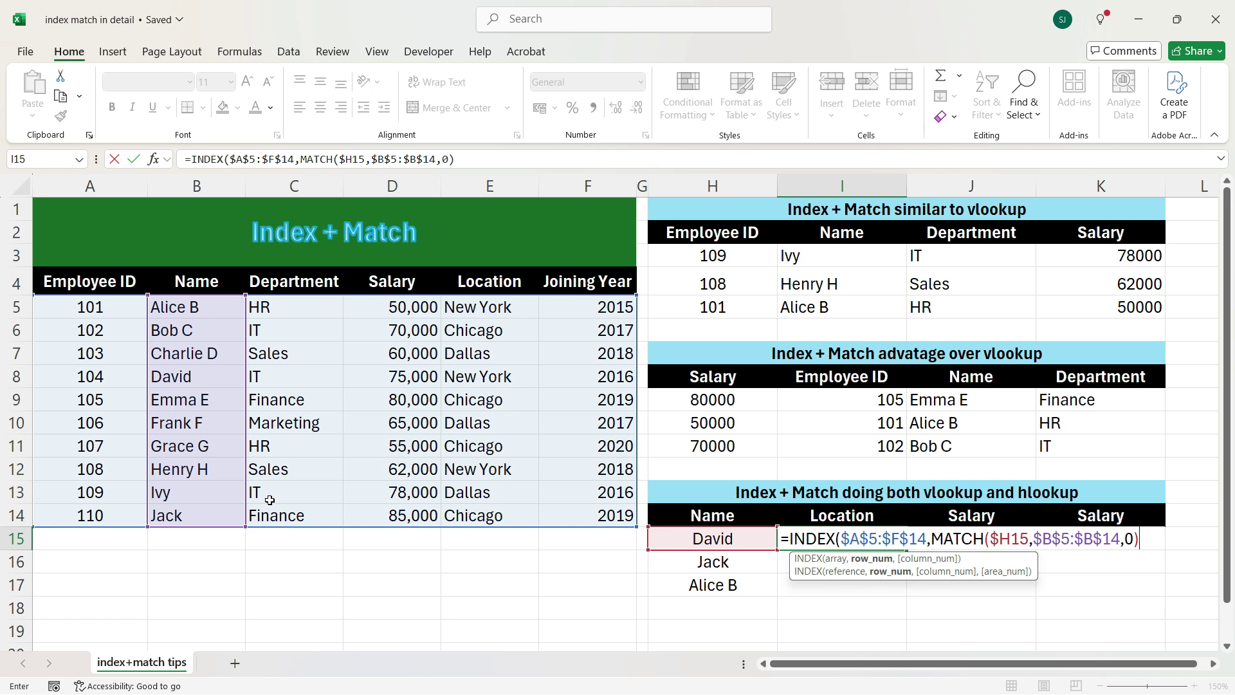
Add the column lookup MATCH(I$14,$A$4:$F$4,0), exactly matching the I14 header against the header row.
type(",mat")
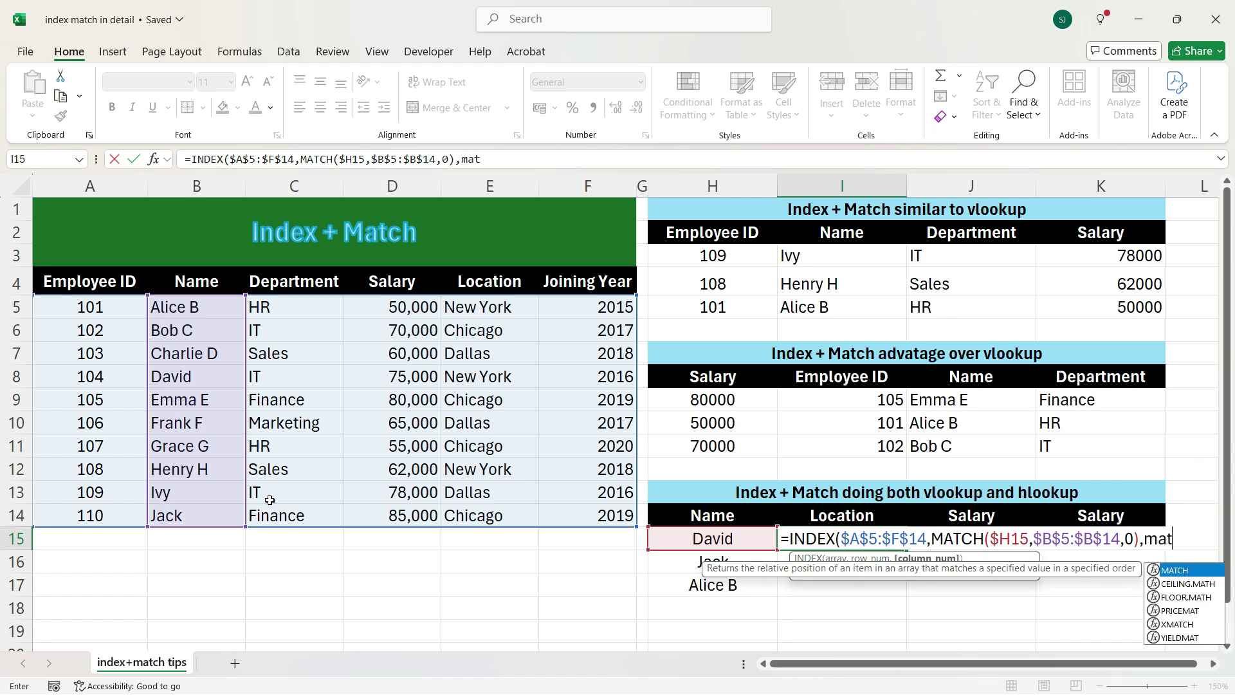
key("Tab")
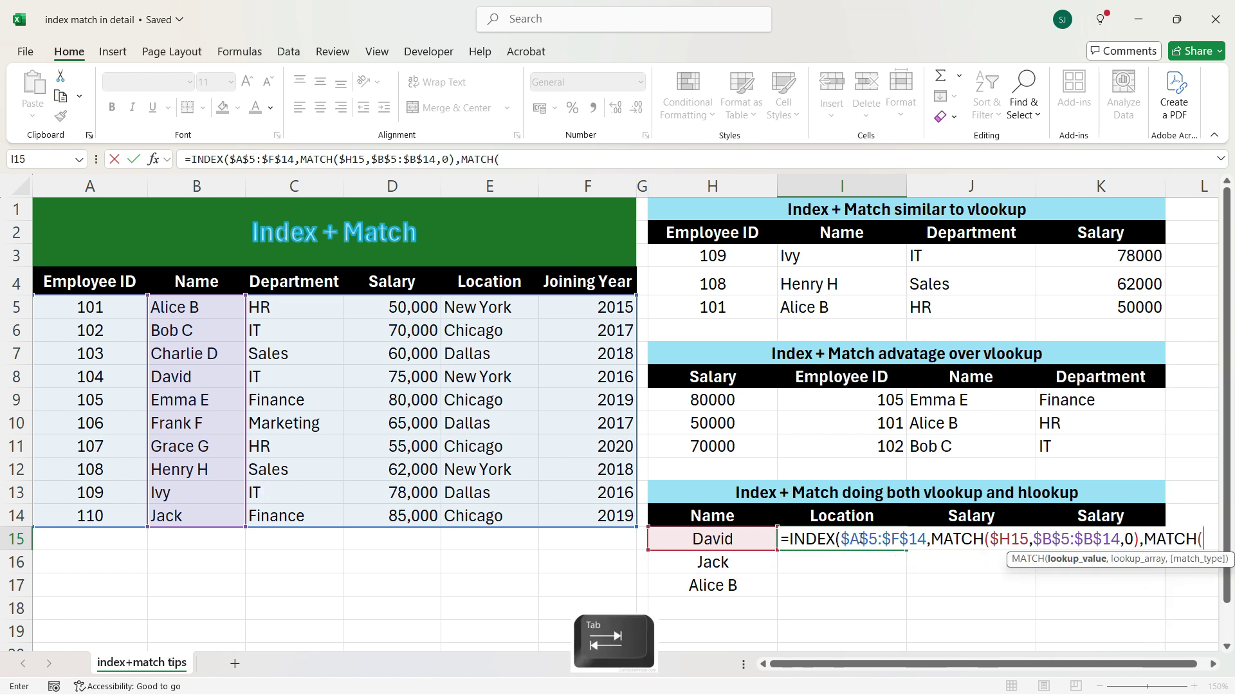
left_click(861, 516)
key("F4")
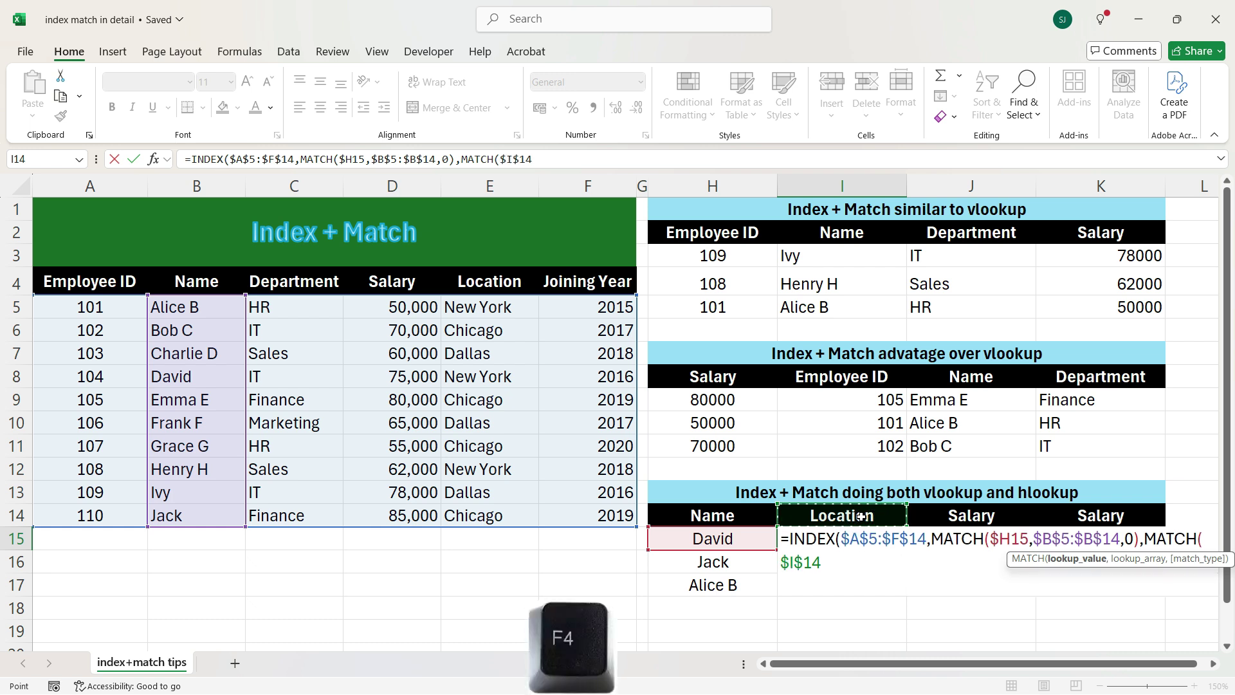
key("F4")
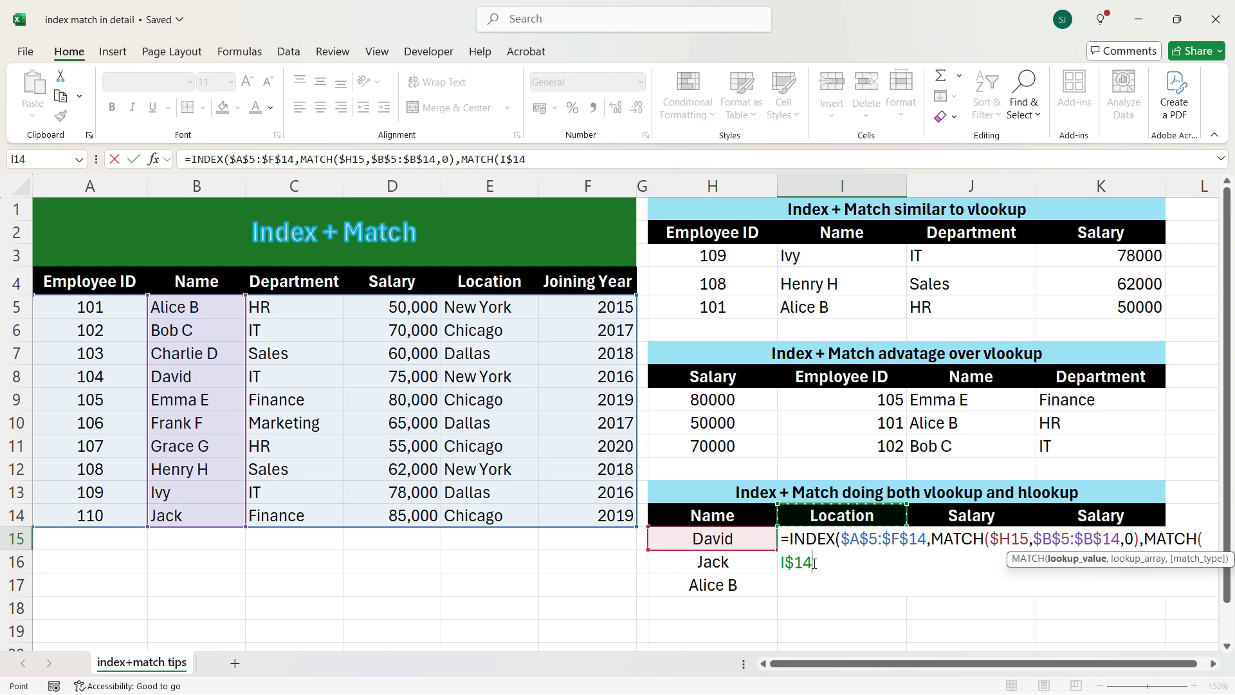
type(",")
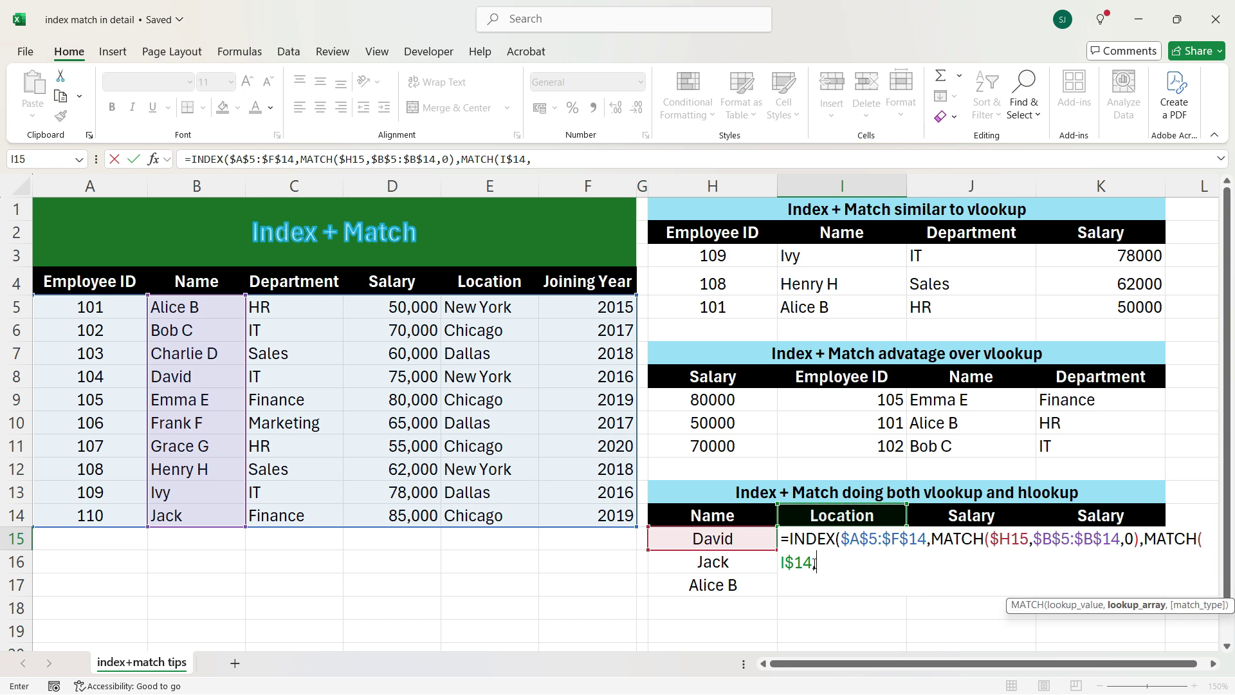
left_click(115, 283)
left_click_drag(159, 288, 565, 291)
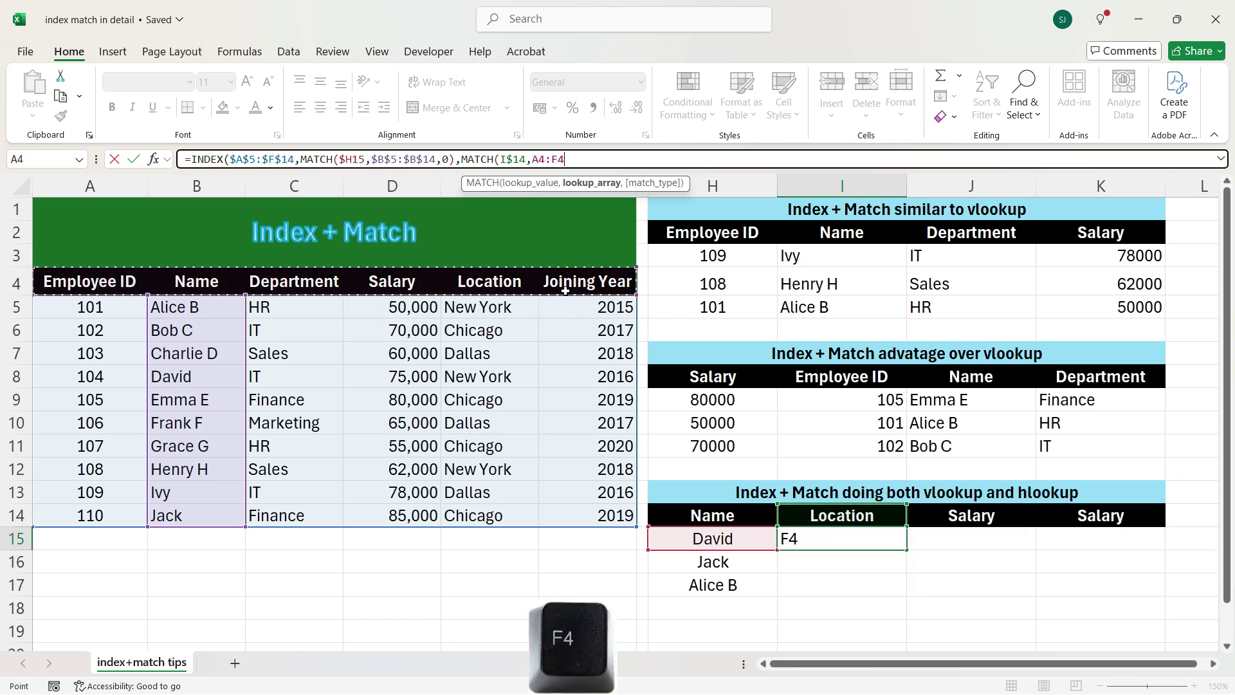
key("F4")
type(",")
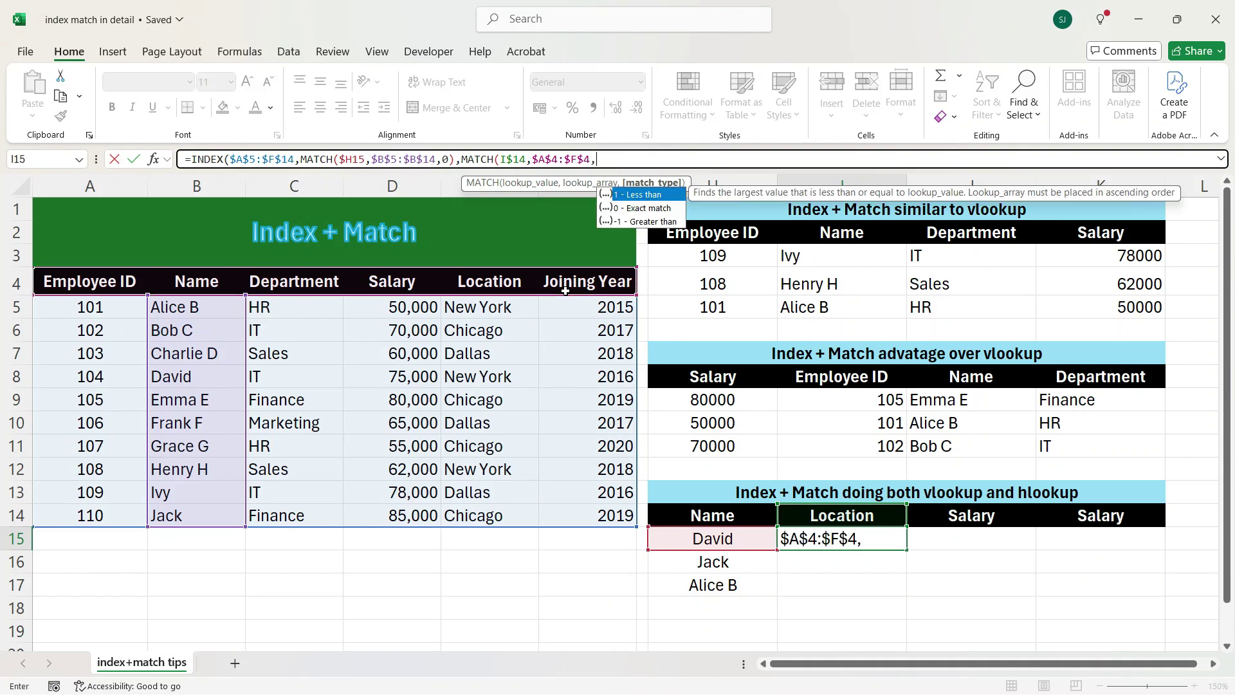
type("0)")
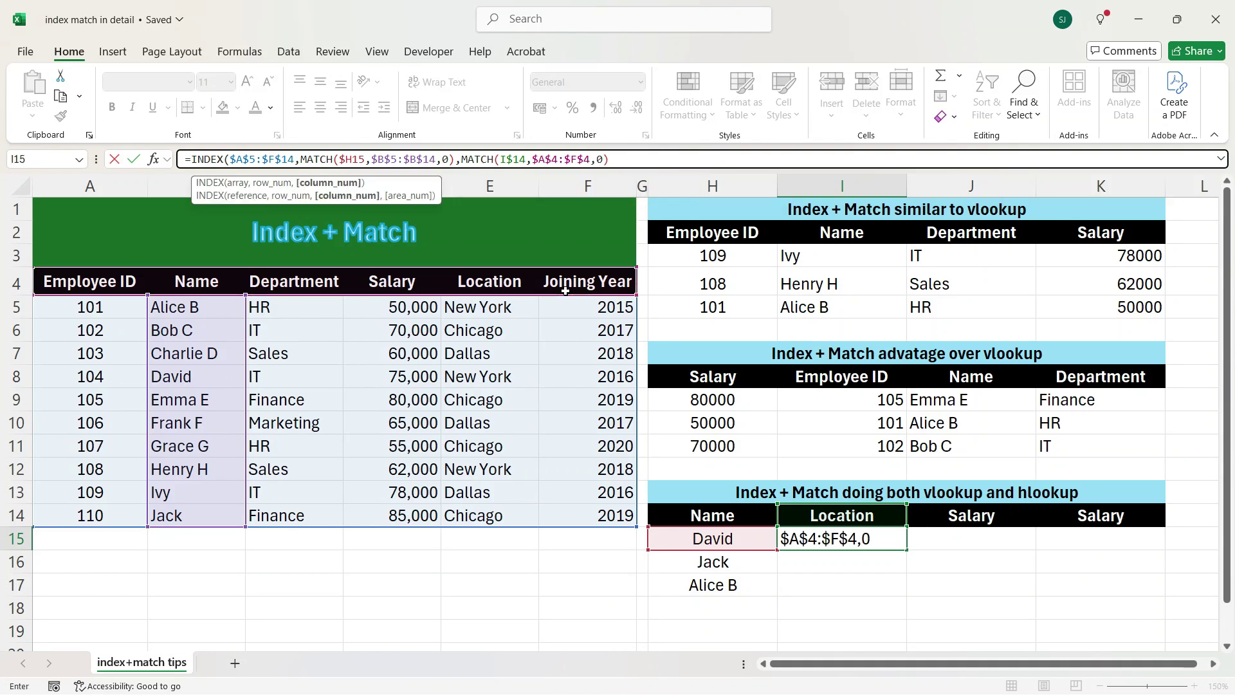
type(")")
Commit the two-way formula and fill it to K17: New York/75000, Chicago/85000, New York/50000.
key("Return")
left_click(812, 539)
left_click_drag(488, 377, 210, 377)
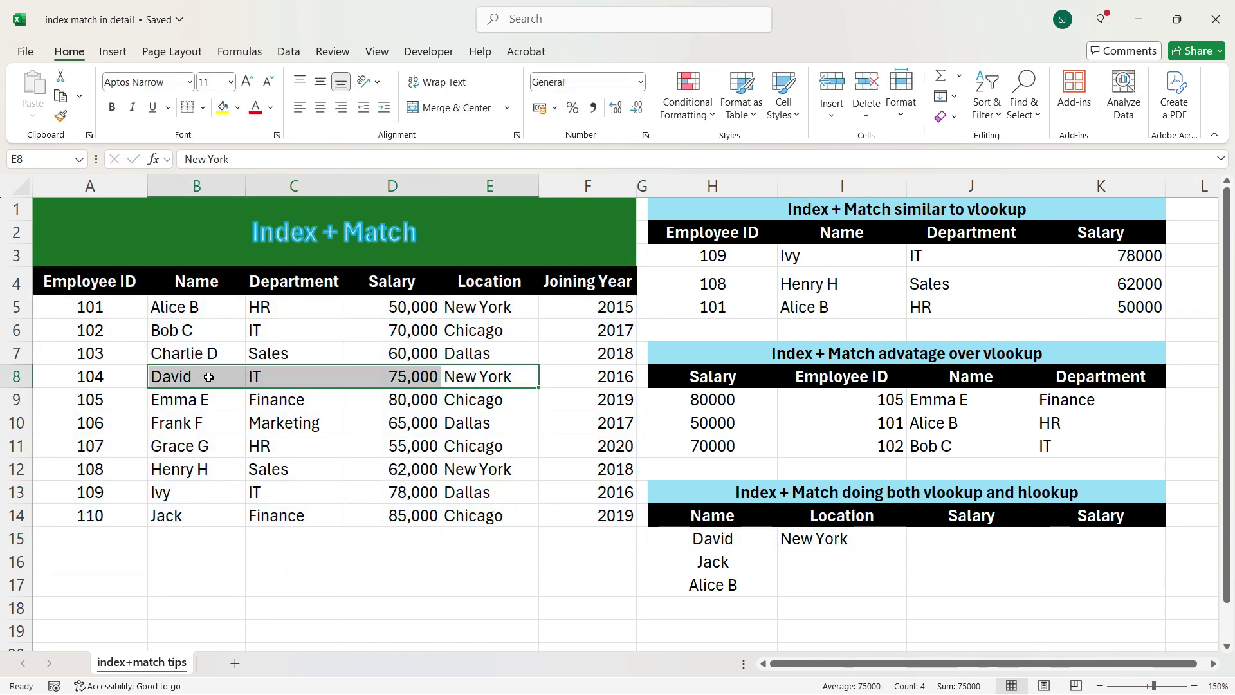
left_click(855, 538)
left_click_drag(907, 549, 1126, 596)
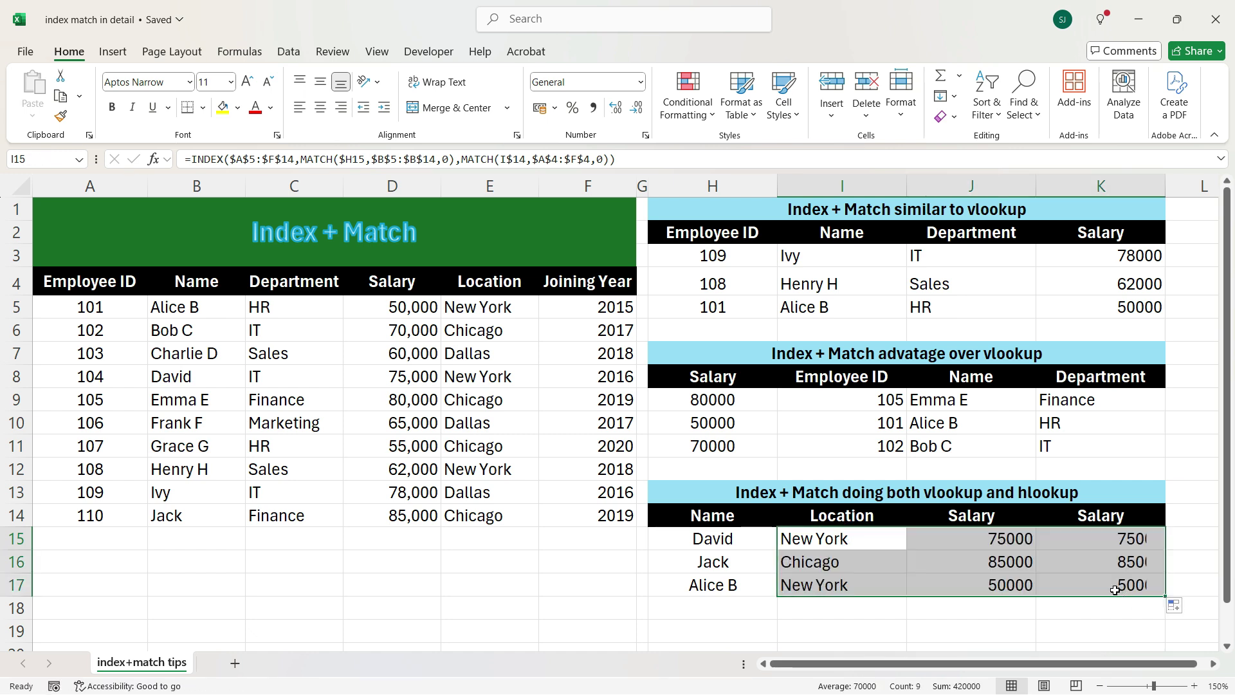
Rename the third table's headers: J14 to 'Department' and I14 to 'Employee ID'.
left_click(990, 516)
type("D")
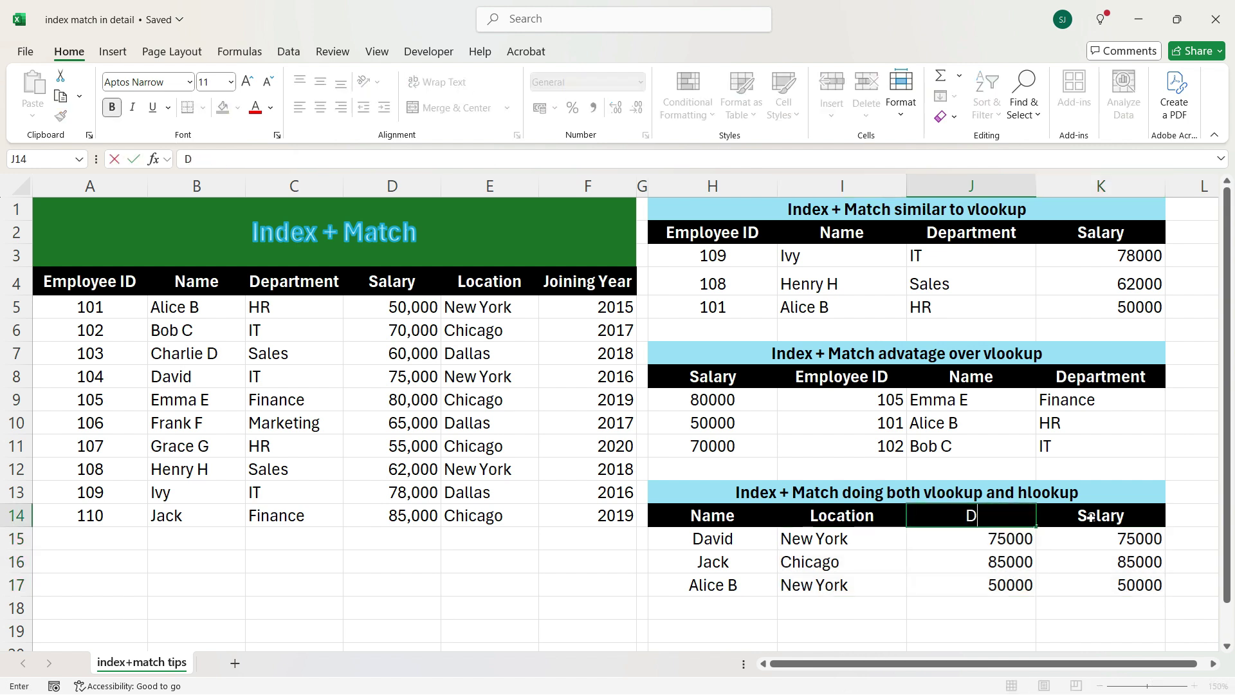
type("epartment")
key("Return")
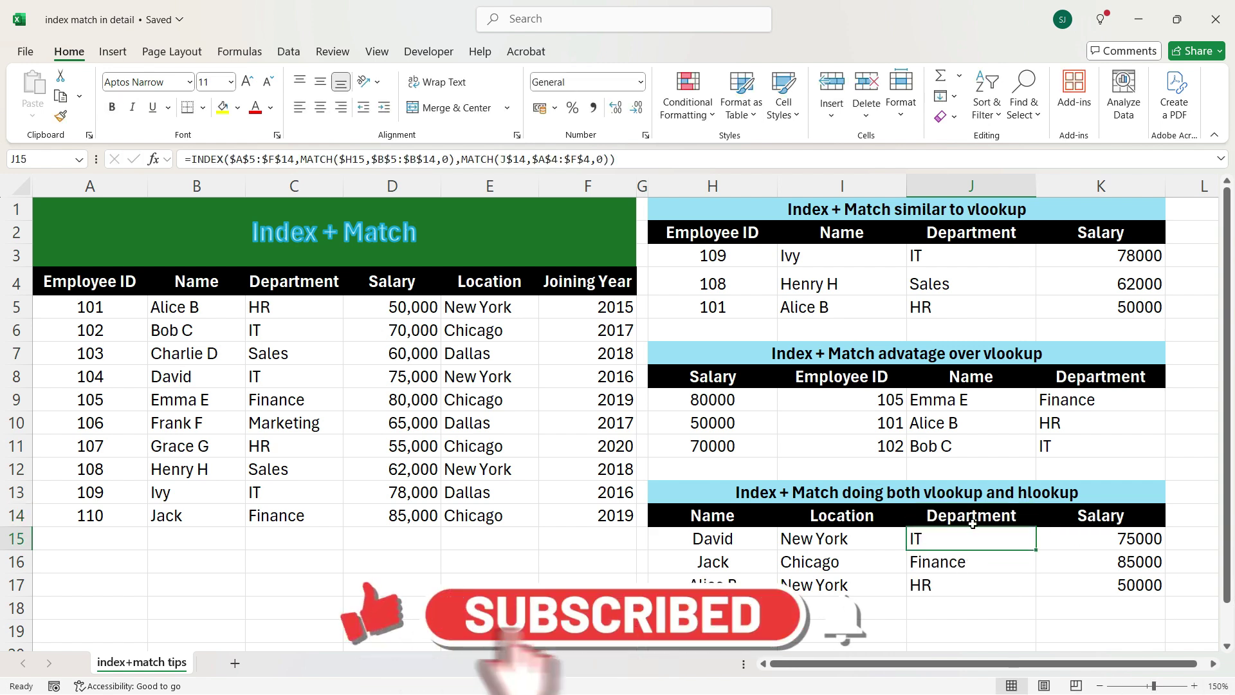
left_click(843, 516)
type("Employee")
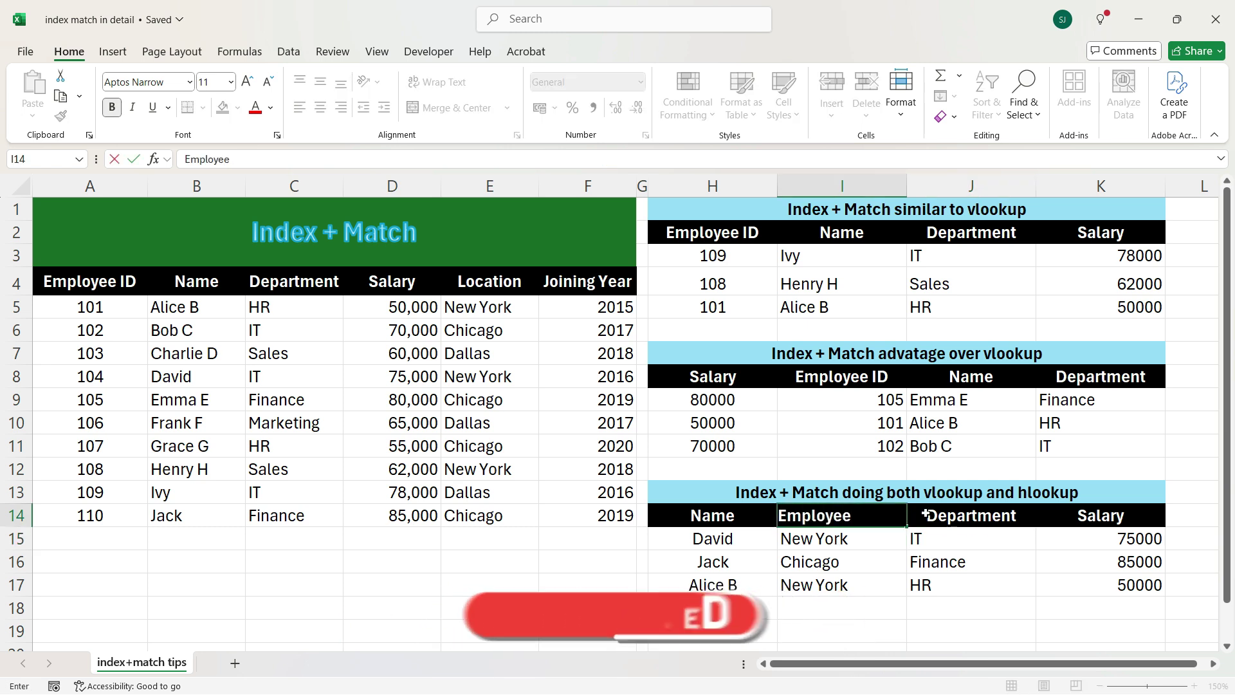
type(" ID")
key("Return")
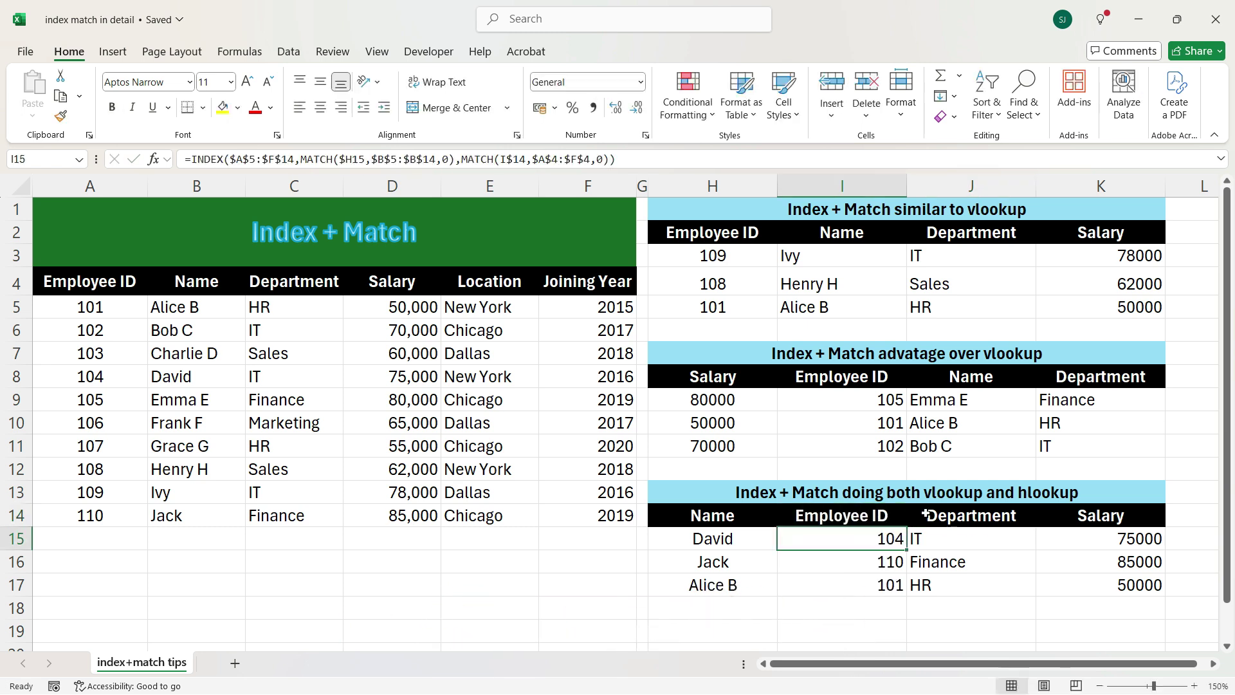